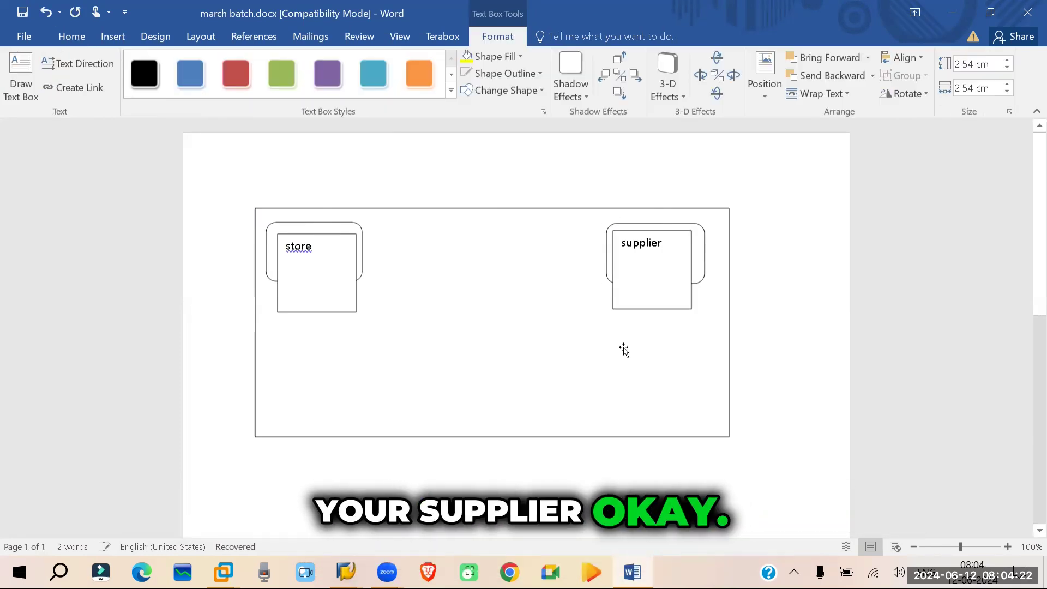
Draw a rounded rectangle for Quality inspection below and between the store and supplier boxes
{"action": "left_click", "coordinate": [621, 350]}
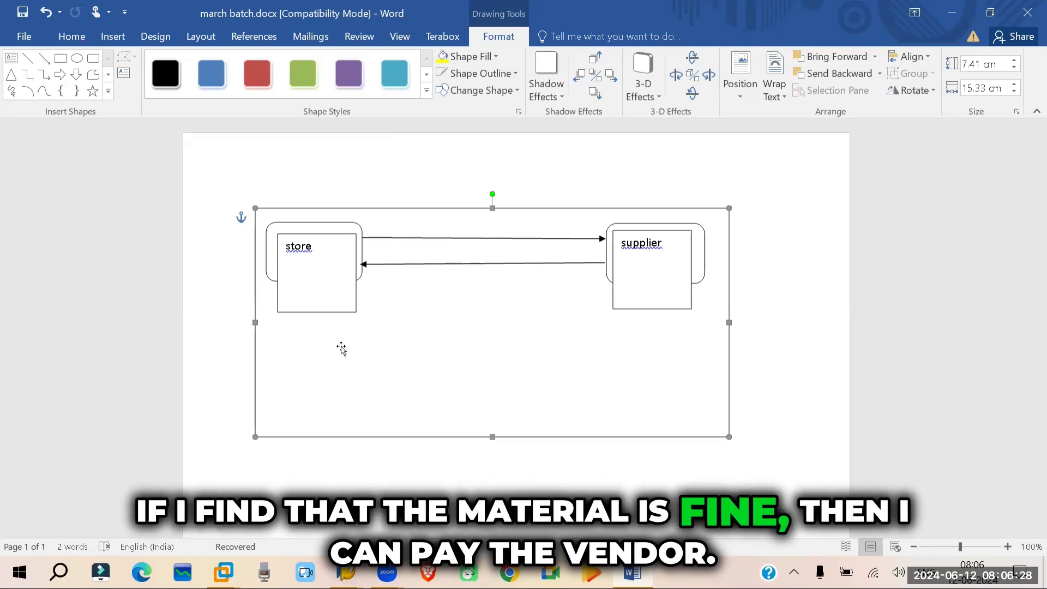
{"action": "left_click", "coordinate": [93, 60]}
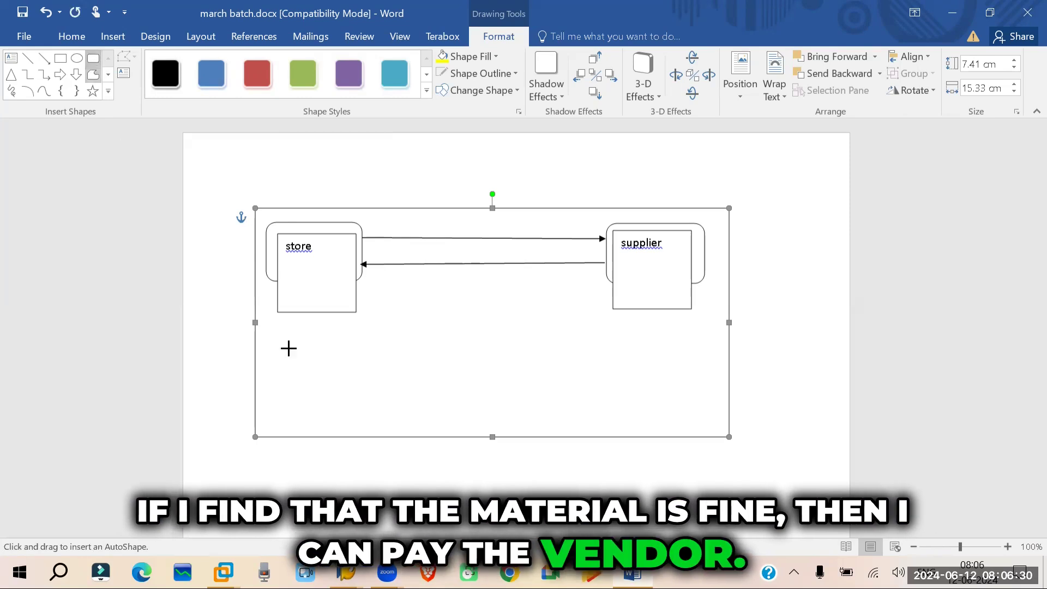
{"action": "left_click_drag", "start_coordinate": [390, 345], "coordinate": [509, 414]}
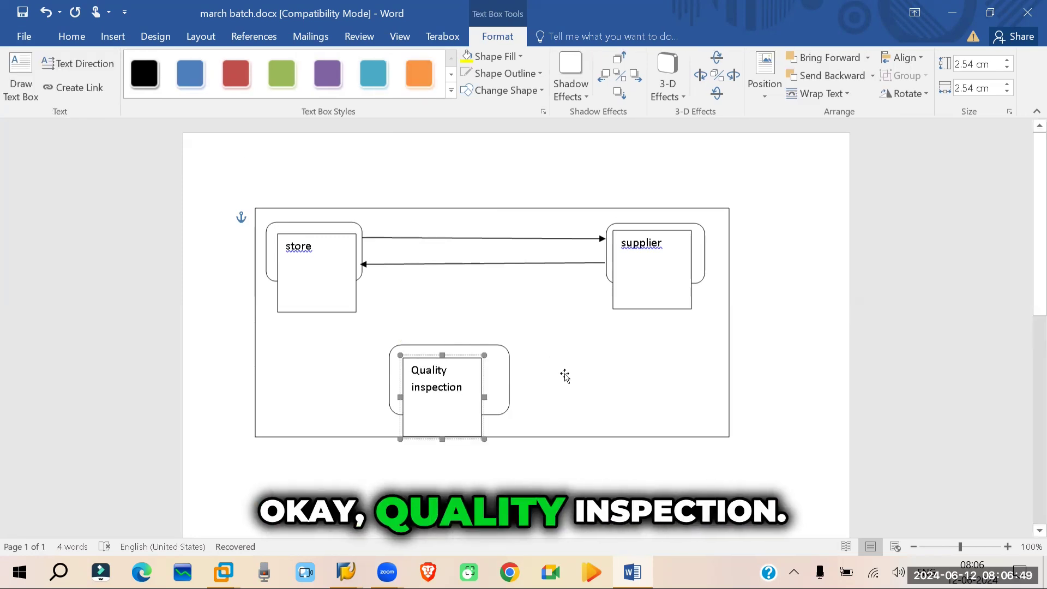
Draw an elbow arrow connector from the Quality inspection box to the store box
{"action": "left_click", "coordinate": [600, 332]}
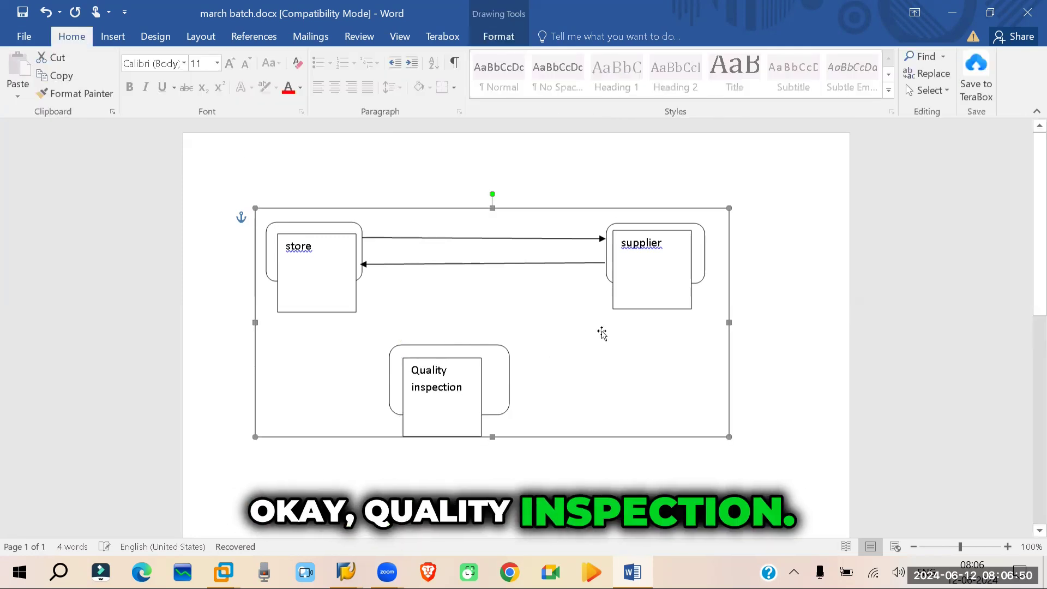
{"action": "left_click", "coordinate": [113, 36]}
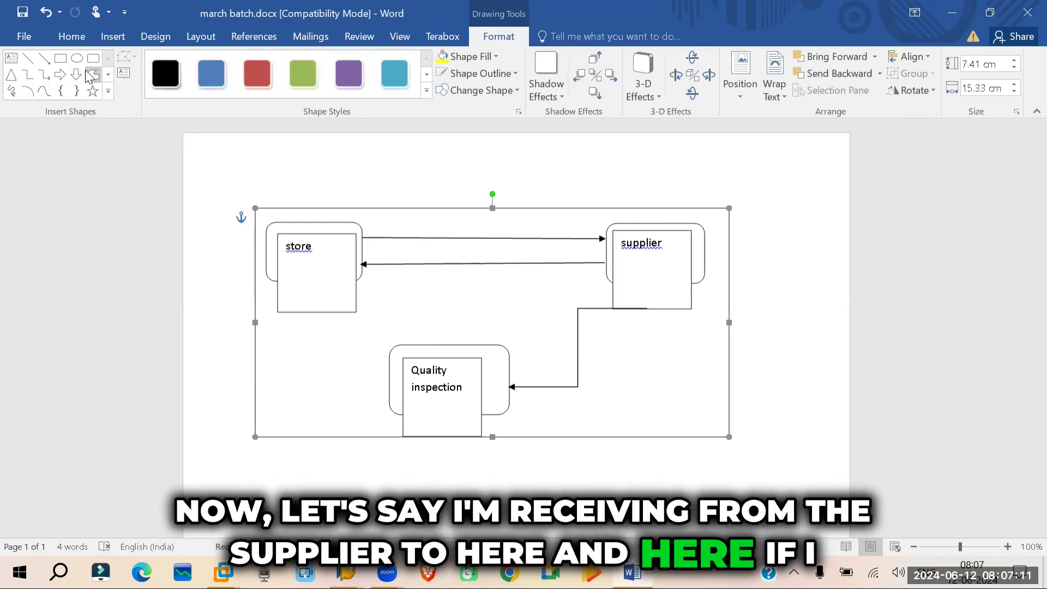
{"action": "left_click", "coordinate": [43, 76]}
{"action": "left_click_drag", "start_coordinate": [384, 378], "coordinate": [304, 313]}
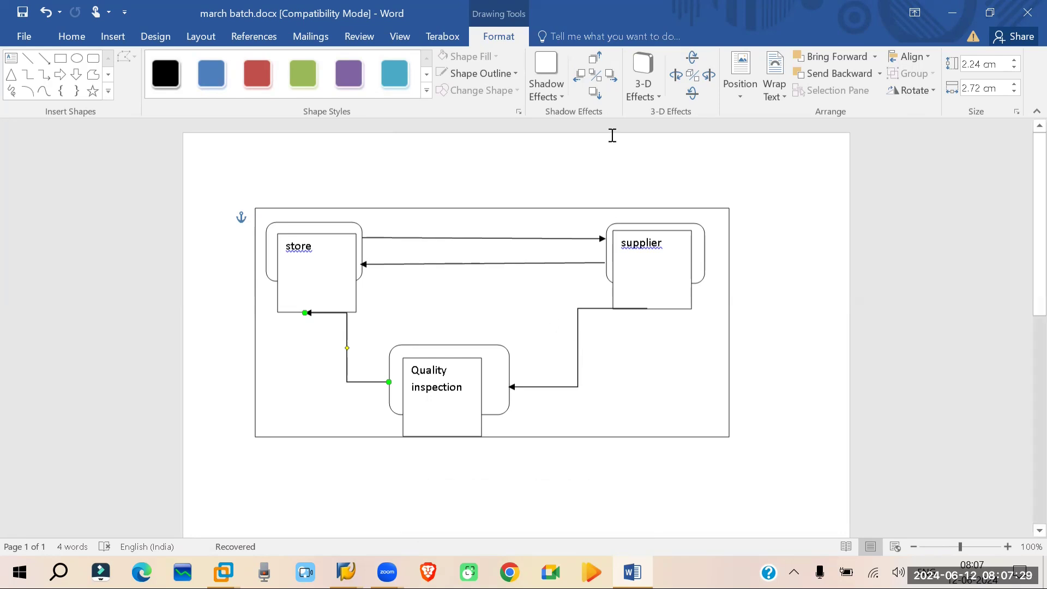
Switch to the SAP purchase order window and enter material 1287 in the first item, ready for its PO quantity
{"action": "mouse_move", "coordinate": [346, 572]}
{"action": "left_click", "coordinate": [415, 496]}
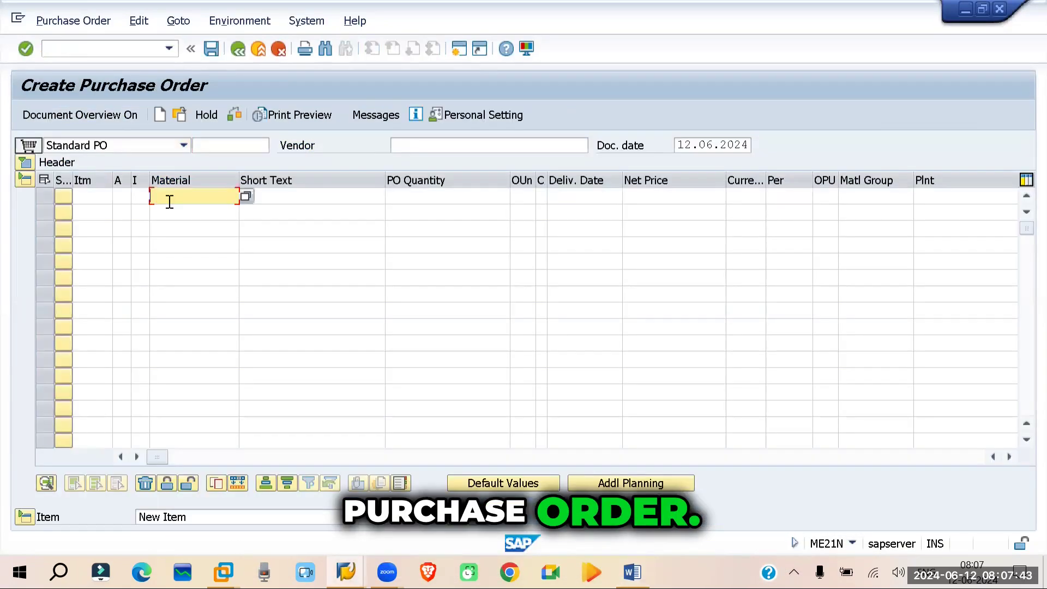
{"action": "type", "text": "1287"}
{"action": "left_click", "coordinate": [436, 194]}
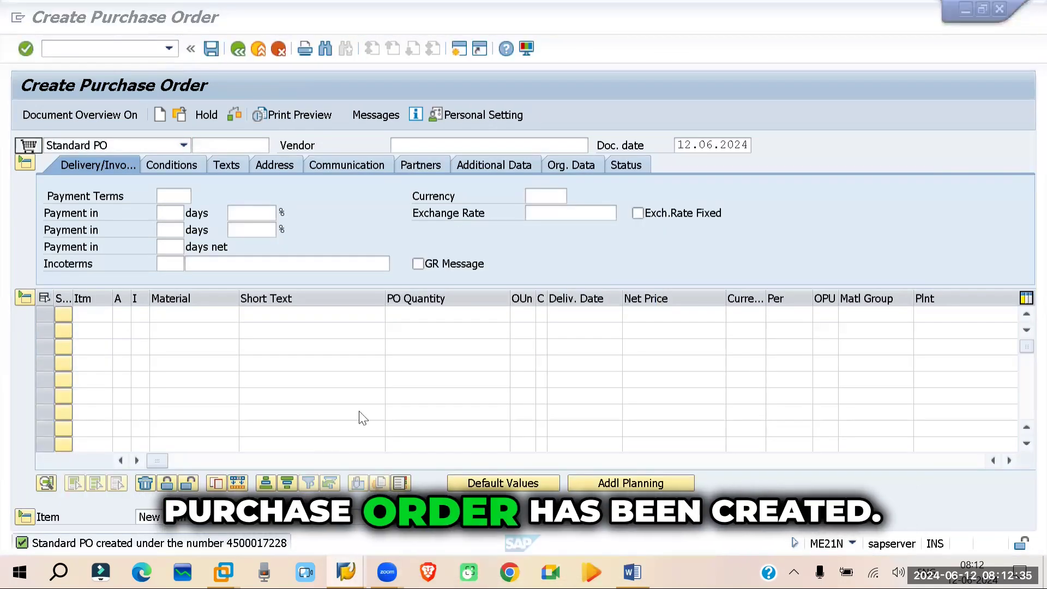
Set up a Goods Receipt against Purchase Order in MIGO and enter the newly created purchase order's number
{"action": "left_click", "coordinate": [96, 46]}
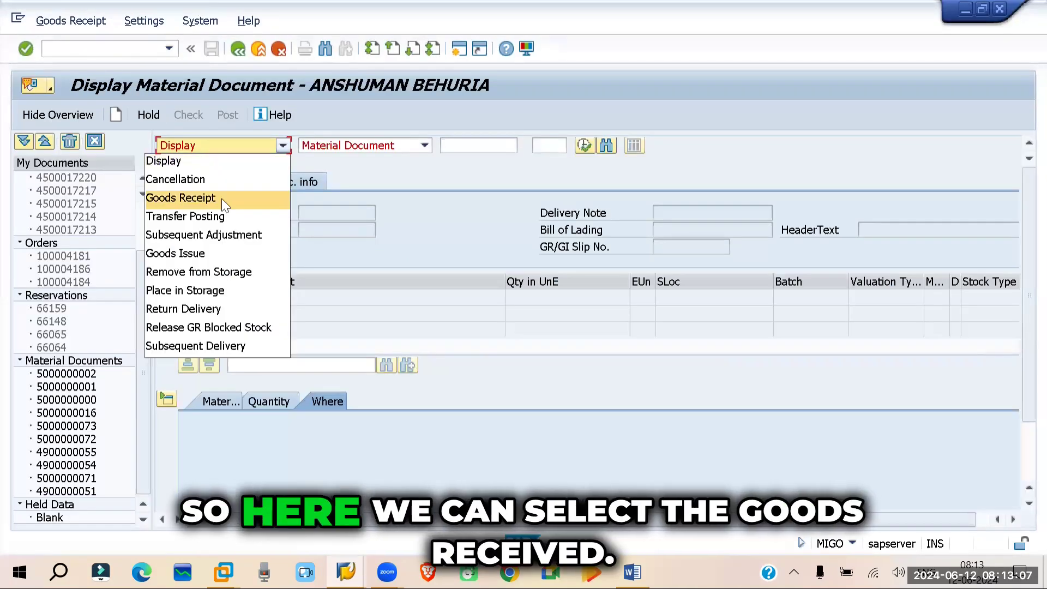
{"action": "left_click", "coordinate": [222, 199]}
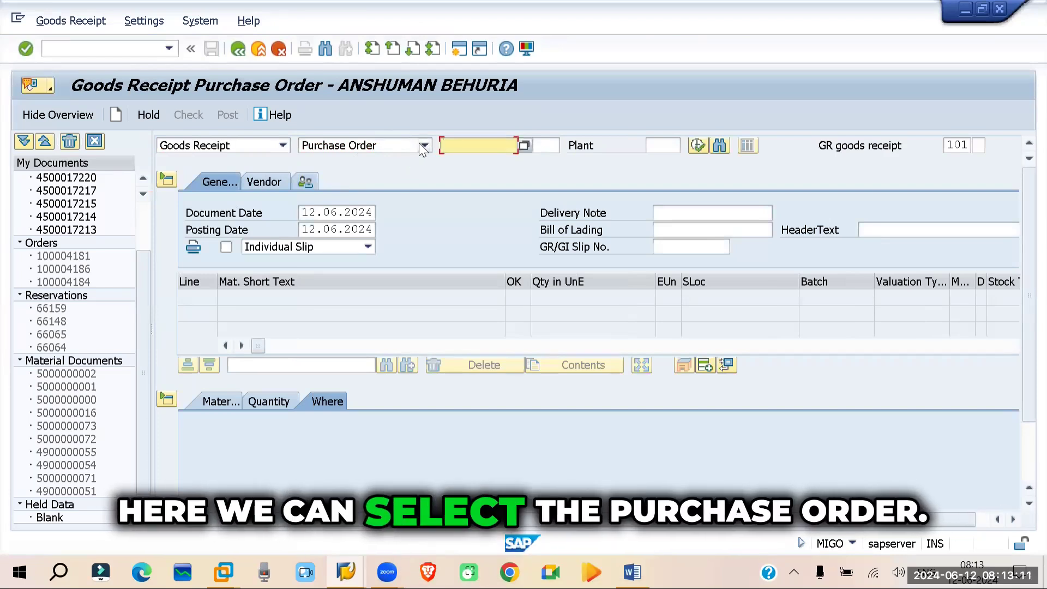
{"action": "type", "text": "4500017228"}
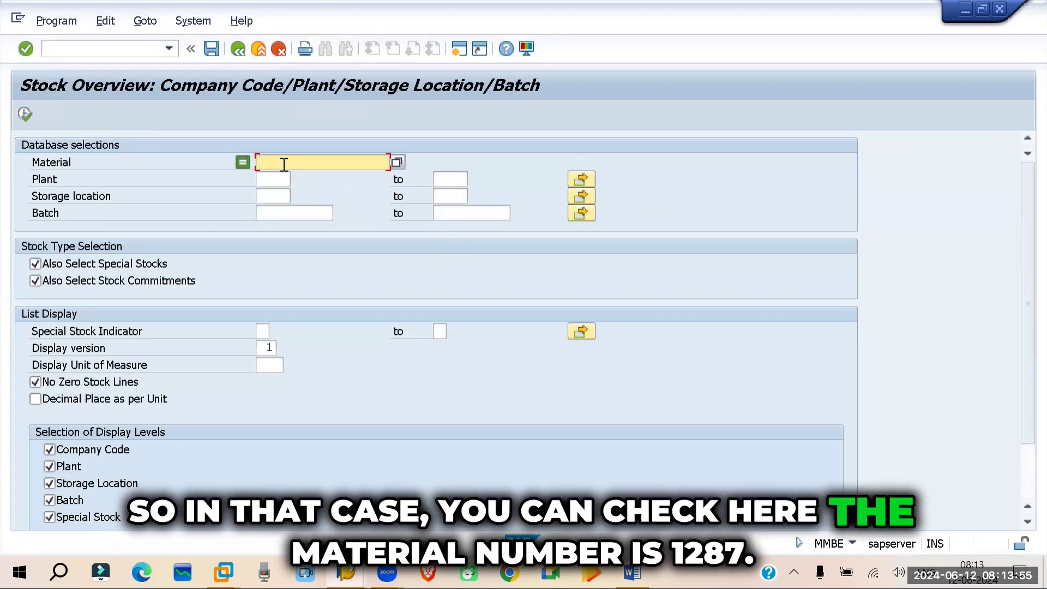
Display the stock overview for material 1287 in plant T110 and check its raw material, warehouse and vendor consignment stock
{"action": "type", "text": "1287"}
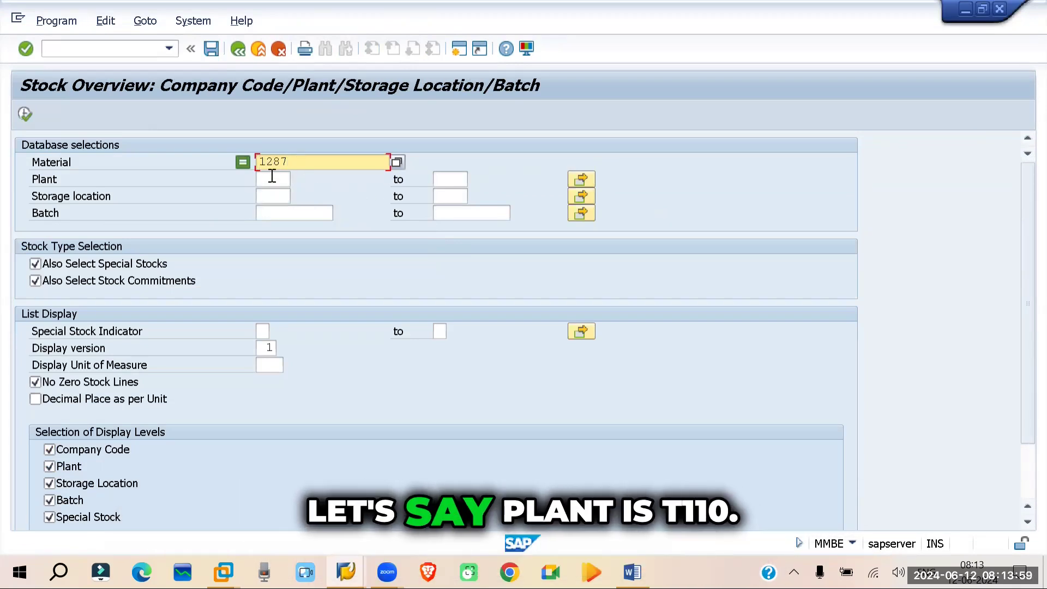
{"action": "left_click", "coordinate": [278, 178]}
{"action": "type", "text": "t110"}
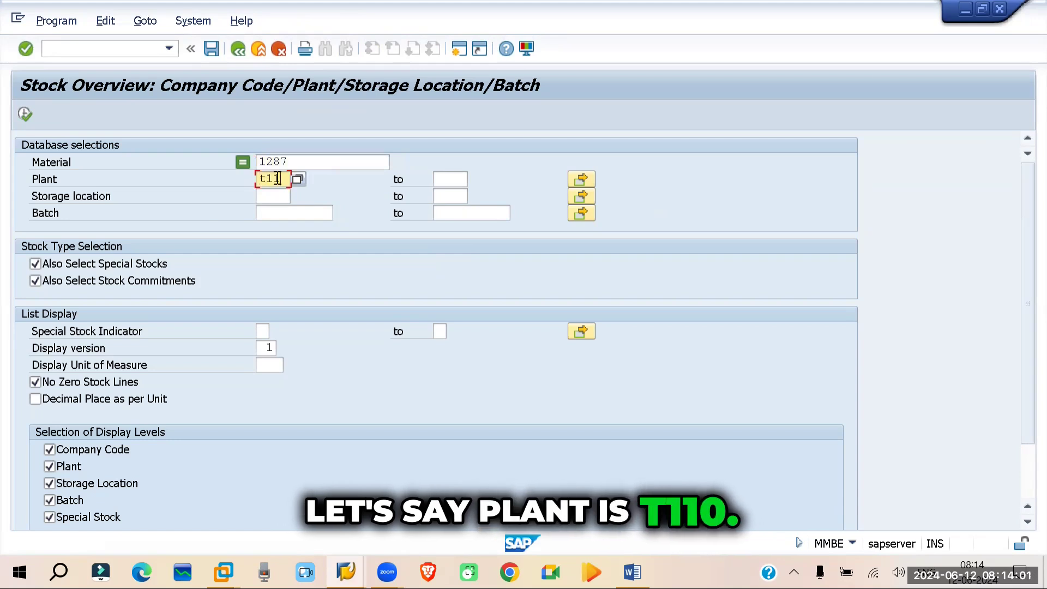
{"action": "left_click", "coordinate": [24, 116]}
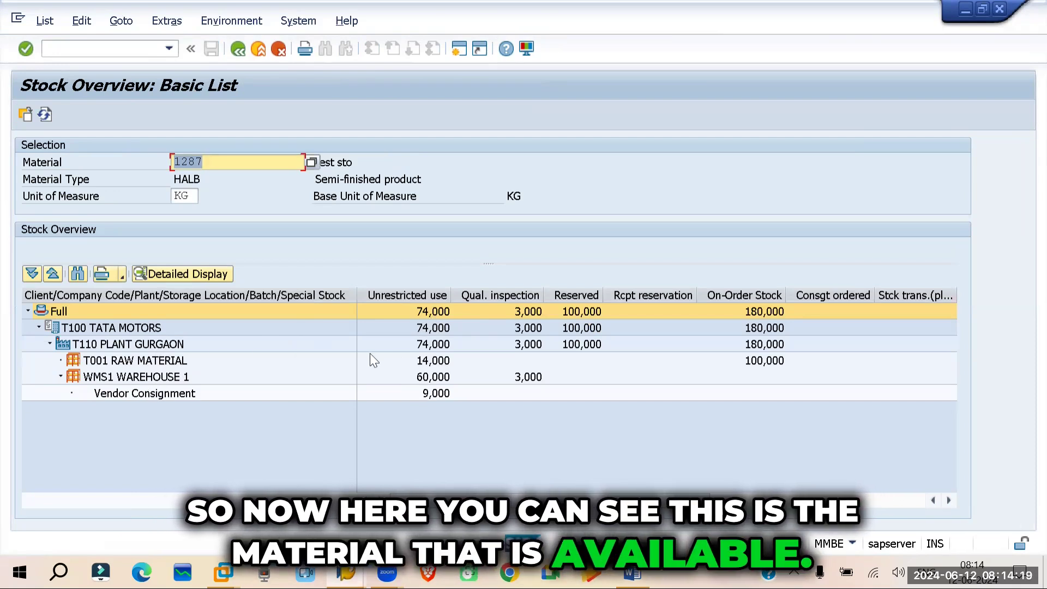
{"action": "left_click", "coordinate": [156, 362]}
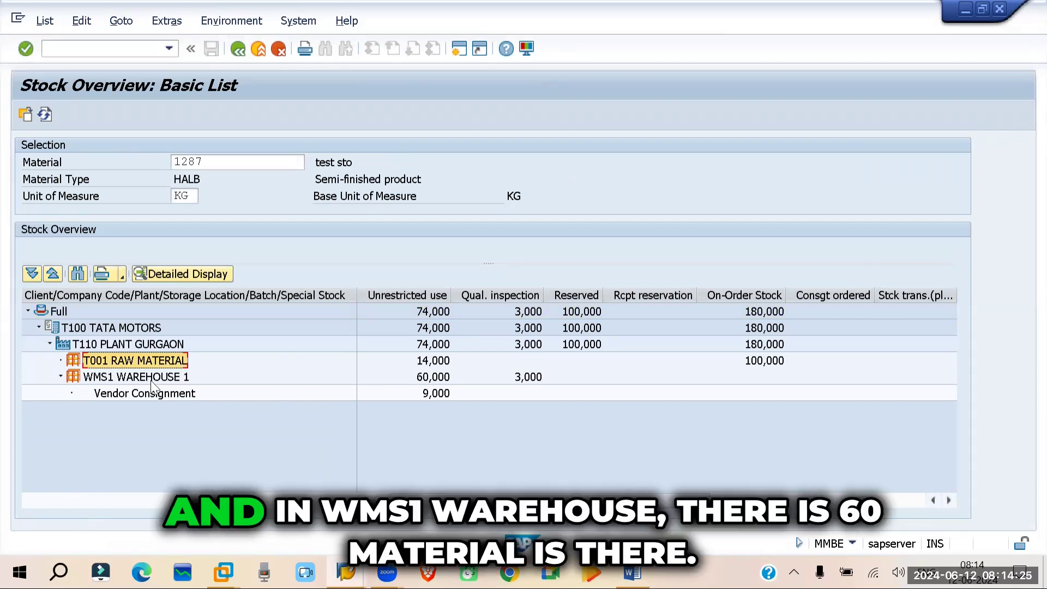
{"action": "left_click", "coordinate": [177, 379]}
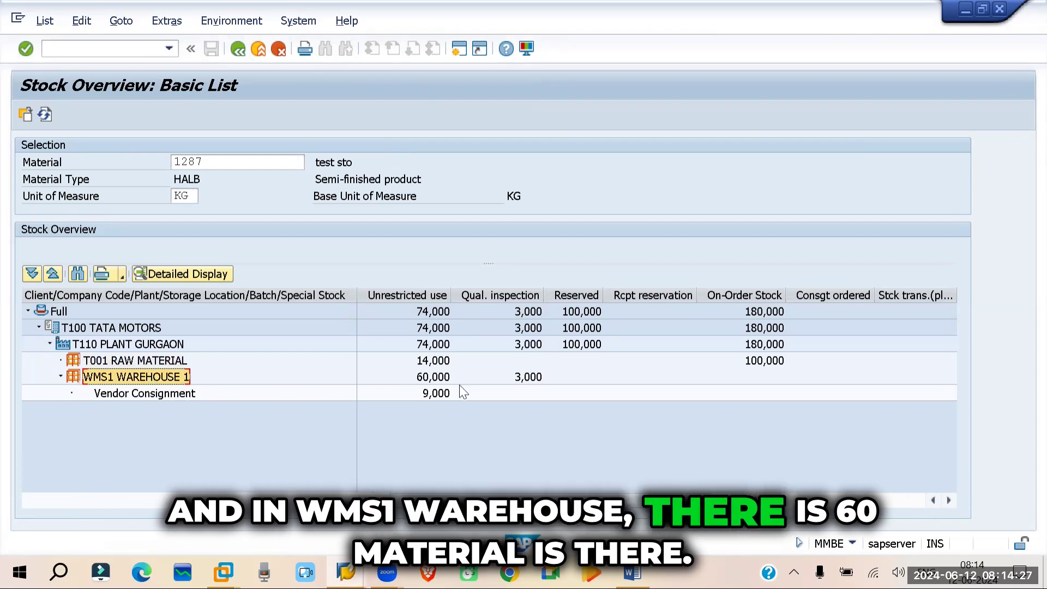
{"action": "left_click", "coordinate": [172, 393]}
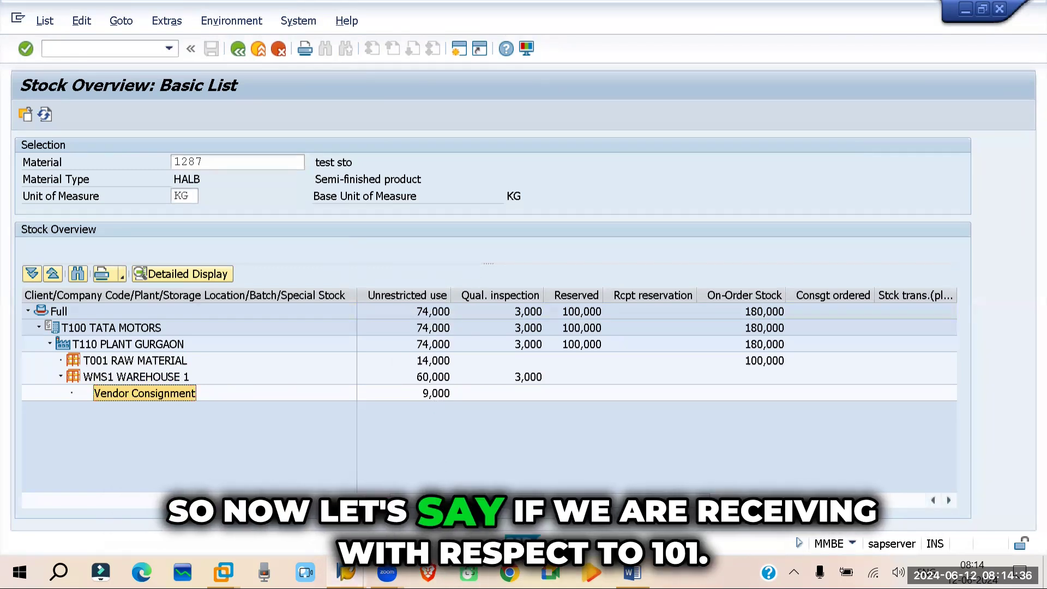
Return to the Goods Receipt Purchase Order window and activate the purchase order number for editing
{"action": "mouse_move", "coordinate": [346, 572]}
{"action": "left_click", "coordinate": [578, 502]}
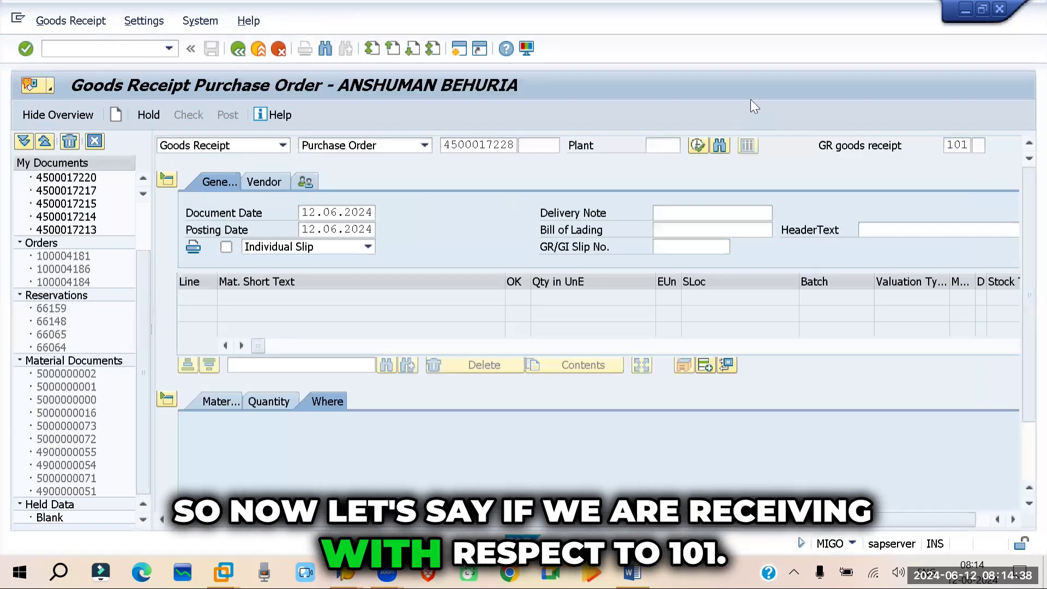
{"action": "left_click", "coordinate": [512, 145]}
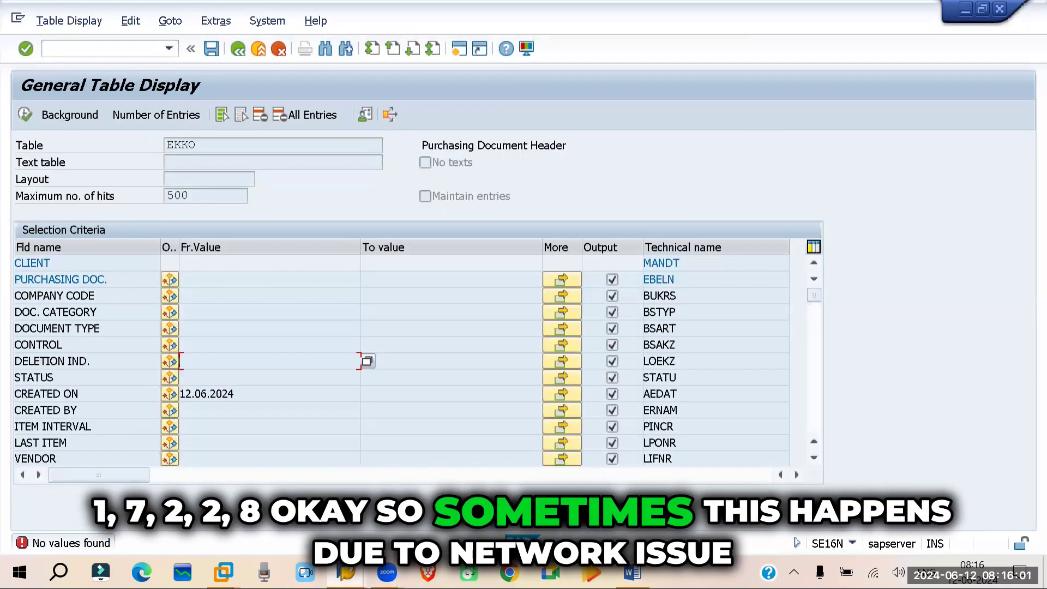
Switch to the EKKO table display session and enter a new transaction command beginning with /nse
{"action": "left_click", "coordinate": [346, 572]}
{"action": "left_click", "coordinate": [256, 485]}
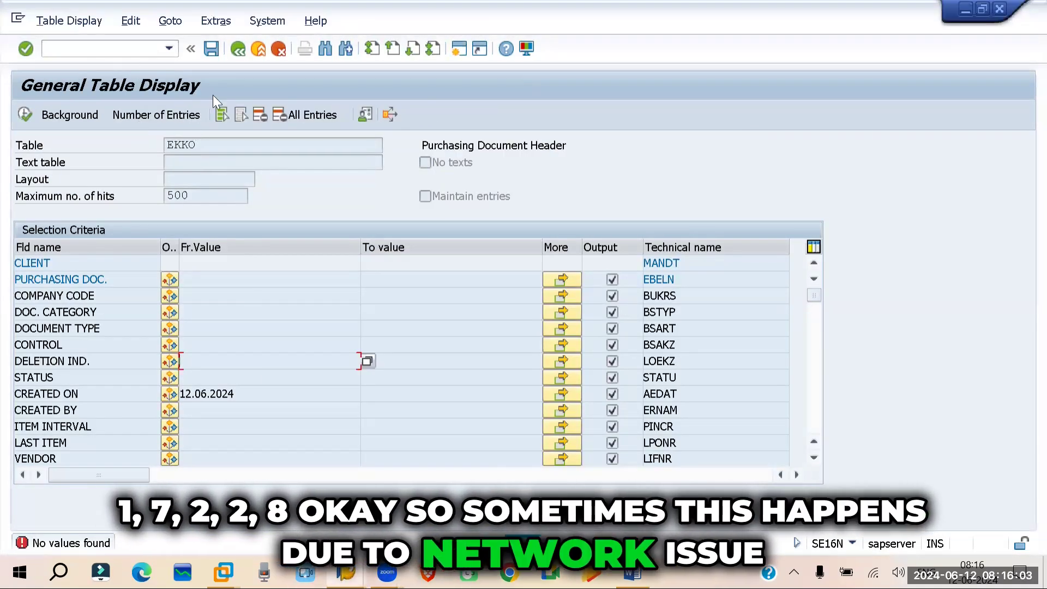
{"action": "left_click", "coordinate": [119, 52]}
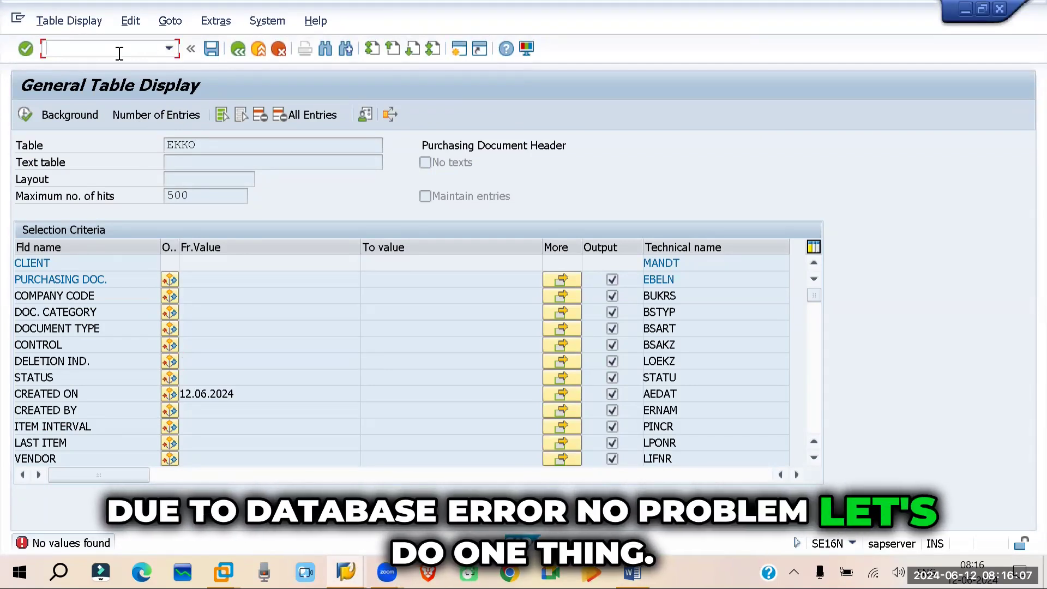
{"action": "type", "text": "/nse"}
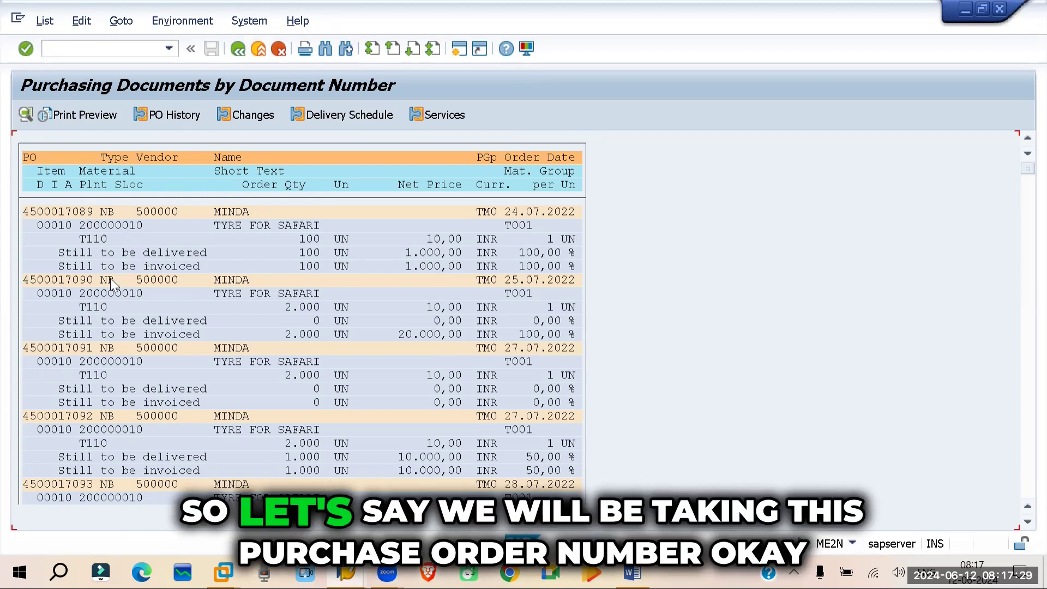
Inspect the first TYRE FOR SAFARI purchase order in the list and return to look through more recent orders
{"action": "left_click", "coordinate": [81, 214]}
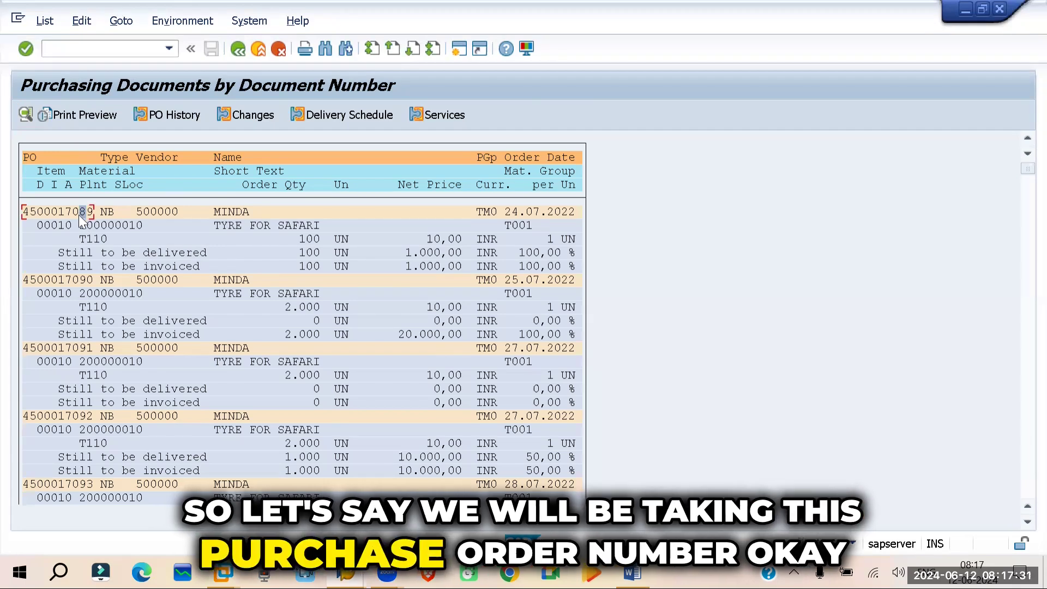
{"action": "double_click", "coordinate": [64, 211]}
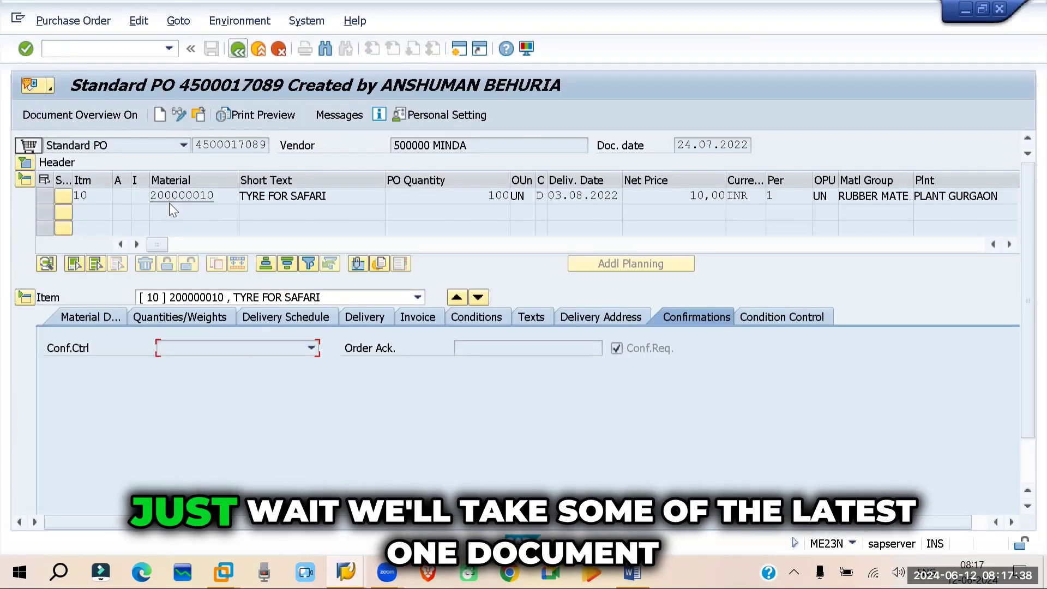
{"action": "key", "text": "F3"}
{"action": "scroll", "coordinate": [512, 443], "scroll_direction": "down", "scroll_amount": 10}
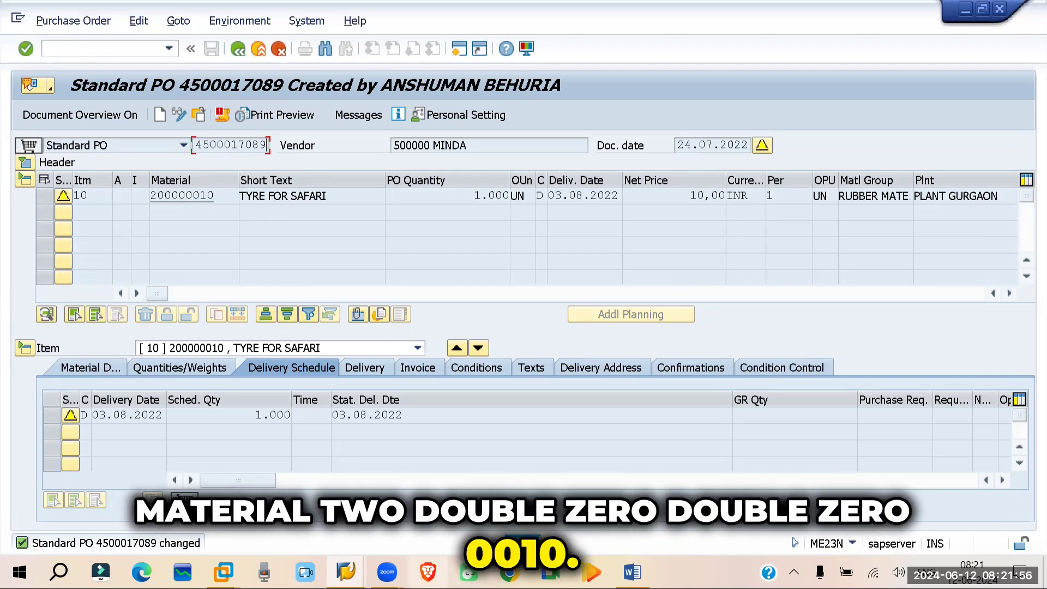
Switch to the stock overview and check the raw material and semifinished stock of material 200000010
{"action": "left_click", "coordinate": [346, 572]}
{"action": "left_click", "coordinate": [396, 491]}
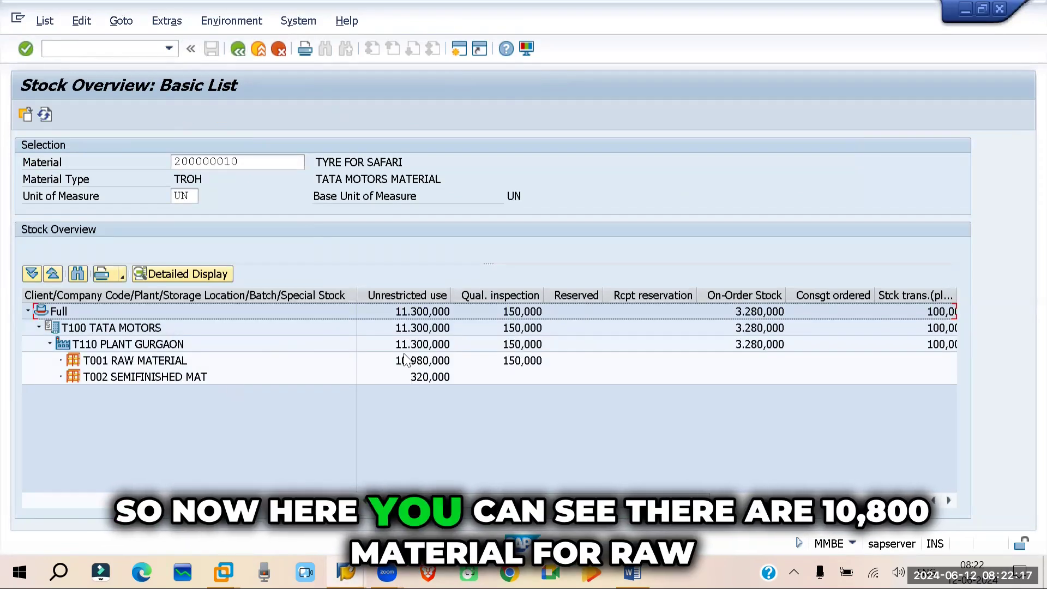
{"action": "left_click", "coordinate": [406, 361]}
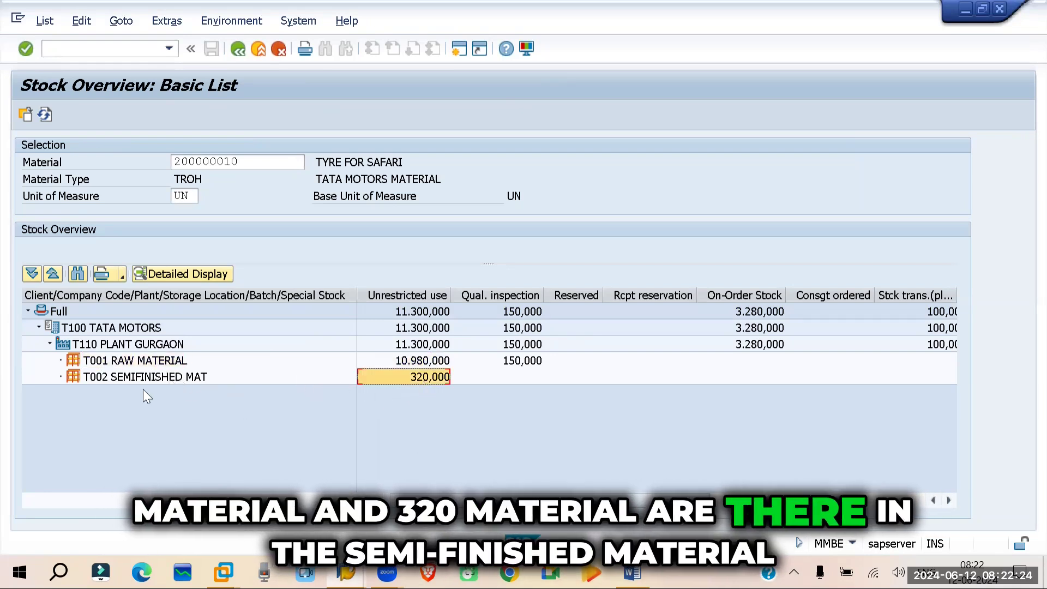
{"action": "left_click", "coordinate": [213, 413]}
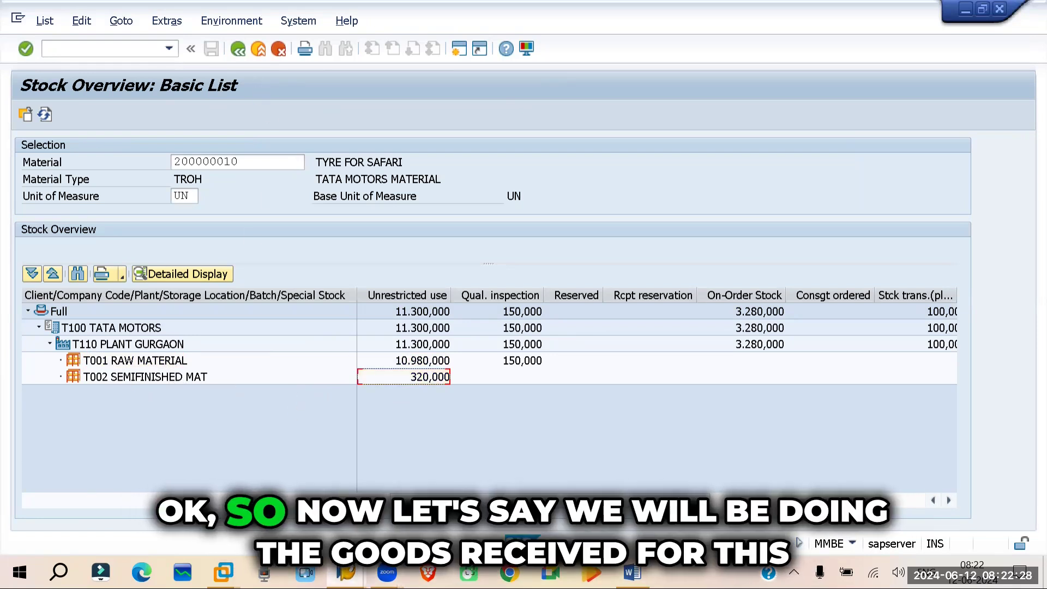
Switch to the goods receipt window and load the TYRE FOR SAFARI purchase order with movement type 101
{"action": "mouse_move", "coordinate": [346, 572]}
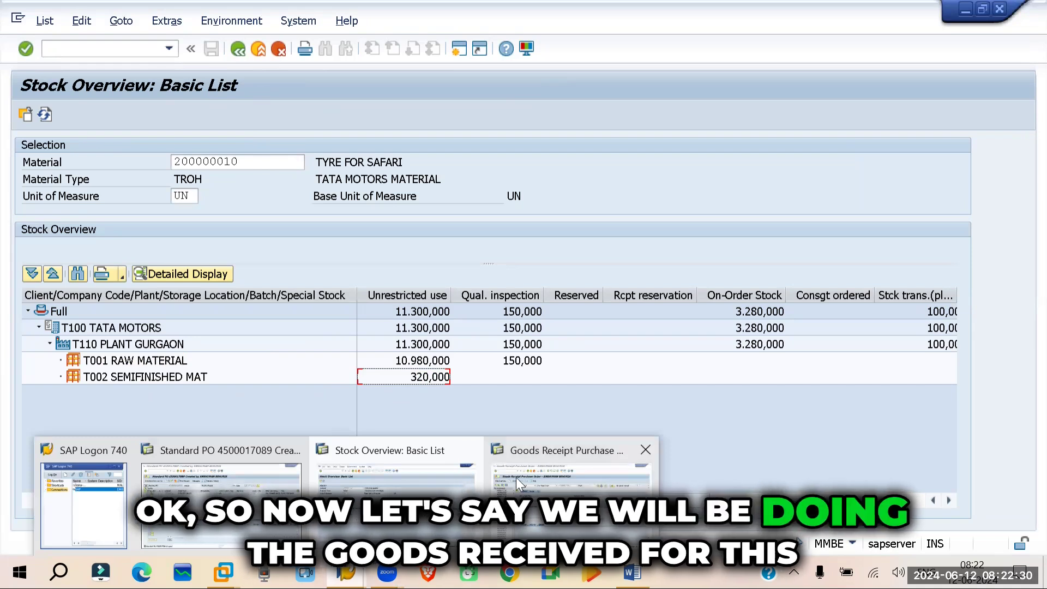
{"action": "left_click", "coordinate": [573, 480]}
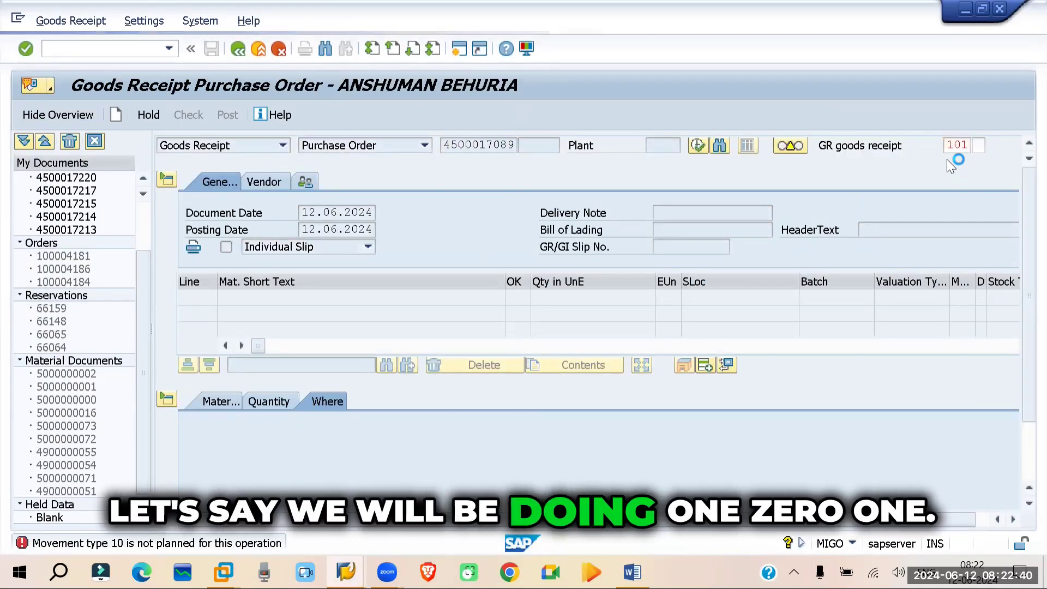
{"action": "key", "text": "Return"}
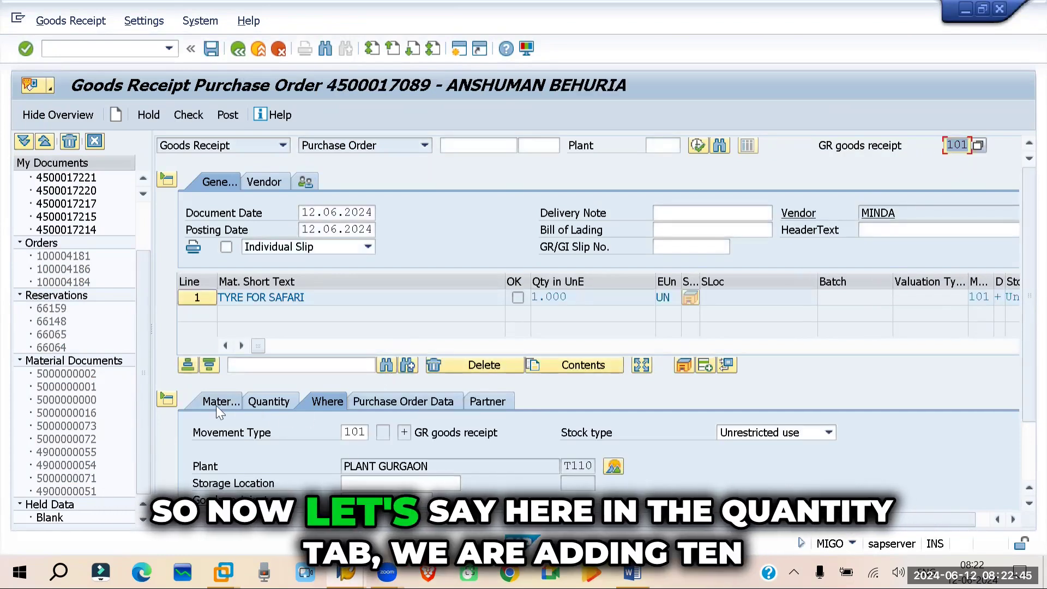
Set the quantity in unit of entry to 10 for the TYRE FOR SAFARI goods receipt item
{"action": "left_click", "coordinate": [270, 397]}
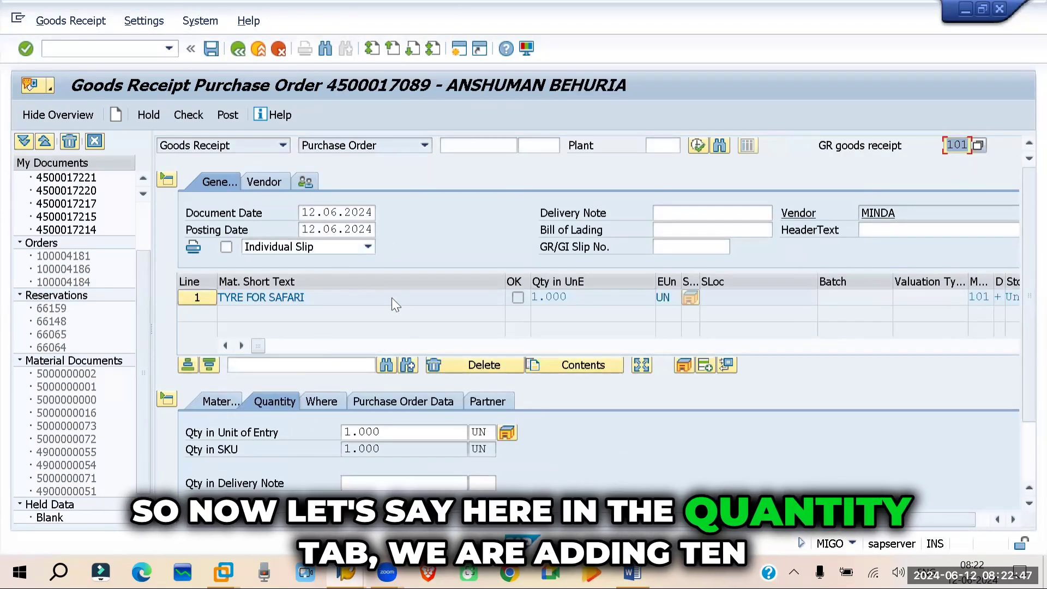
{"action": "scroll", "coordinate": [404, 268], "scroll_direction": "down", "scroll_amount": 2}
{"action": "left_click", "coordinate": [338, 347]}
{"action": "type", "text": "10"}
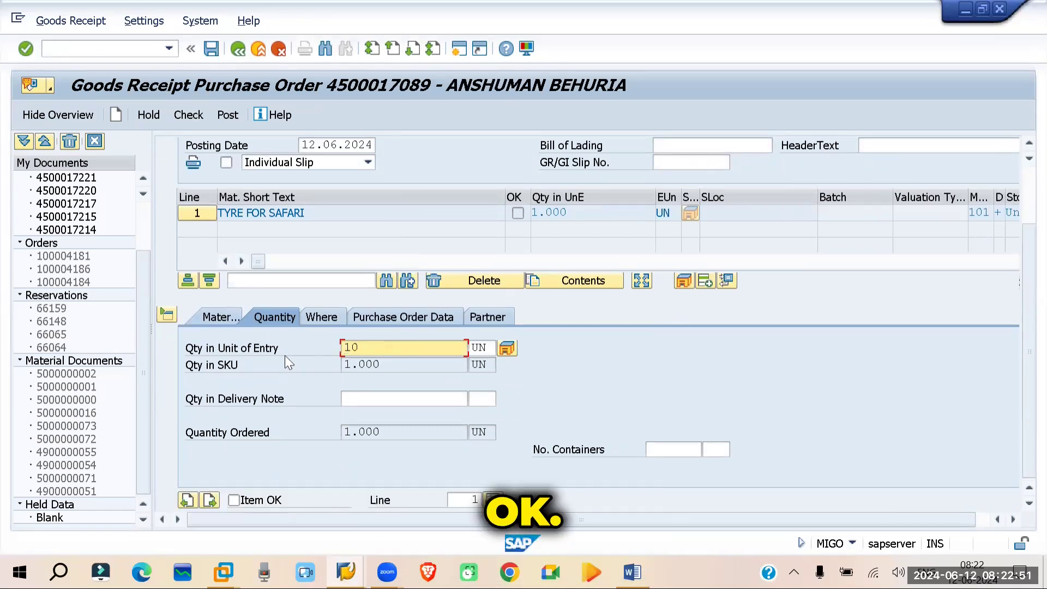
{"action": "key", "text": "Return"}
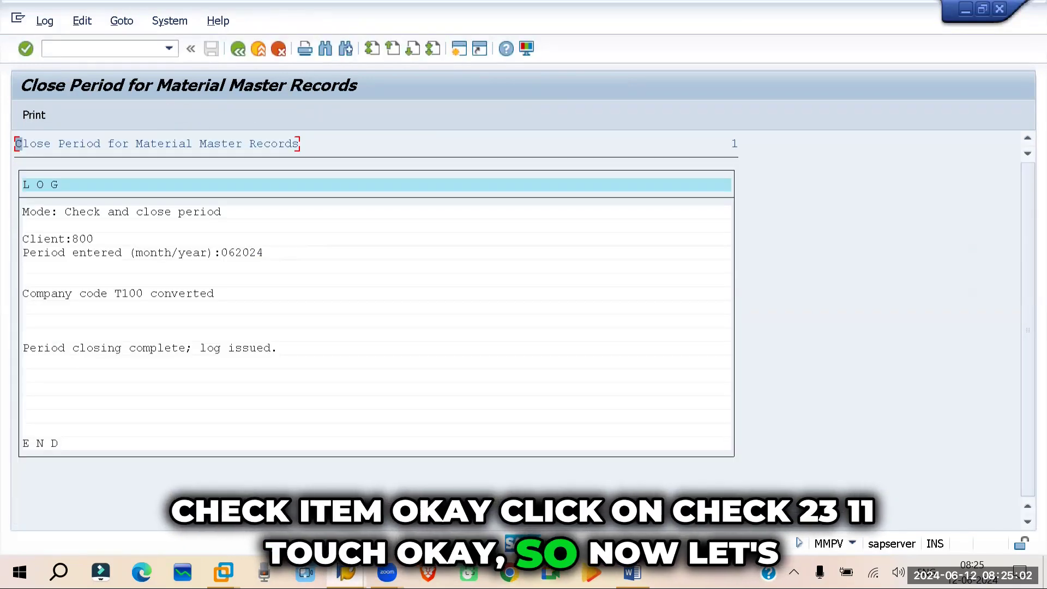
Insert year 2024 for accounting document number range 50 in company code T100 and move to its From number
{"action": "left_click", "coordinate": [346, 571]}
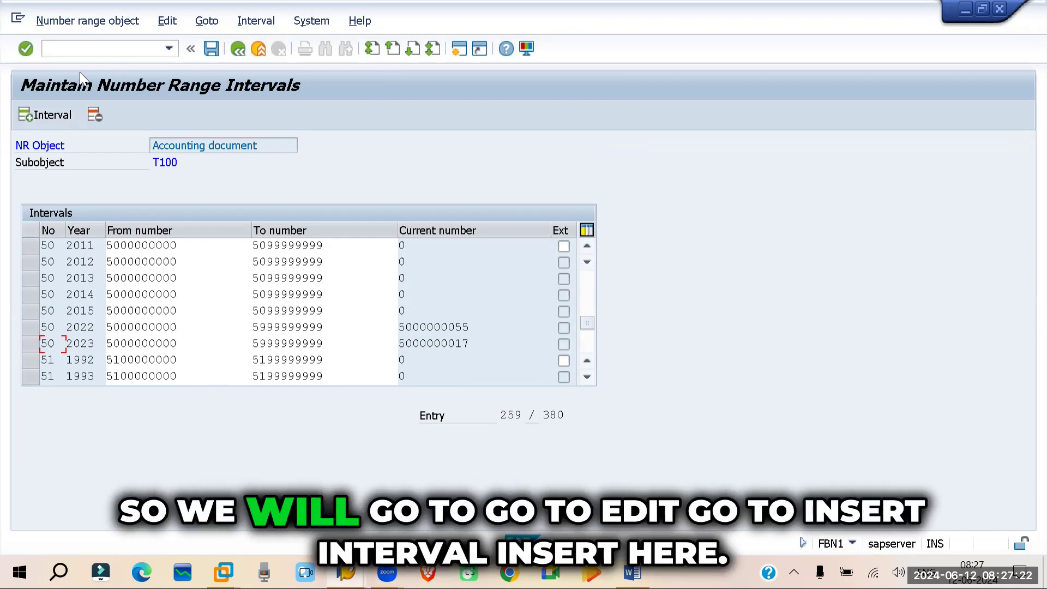
{"action": "left_click", "coordinate": [205, 22]}
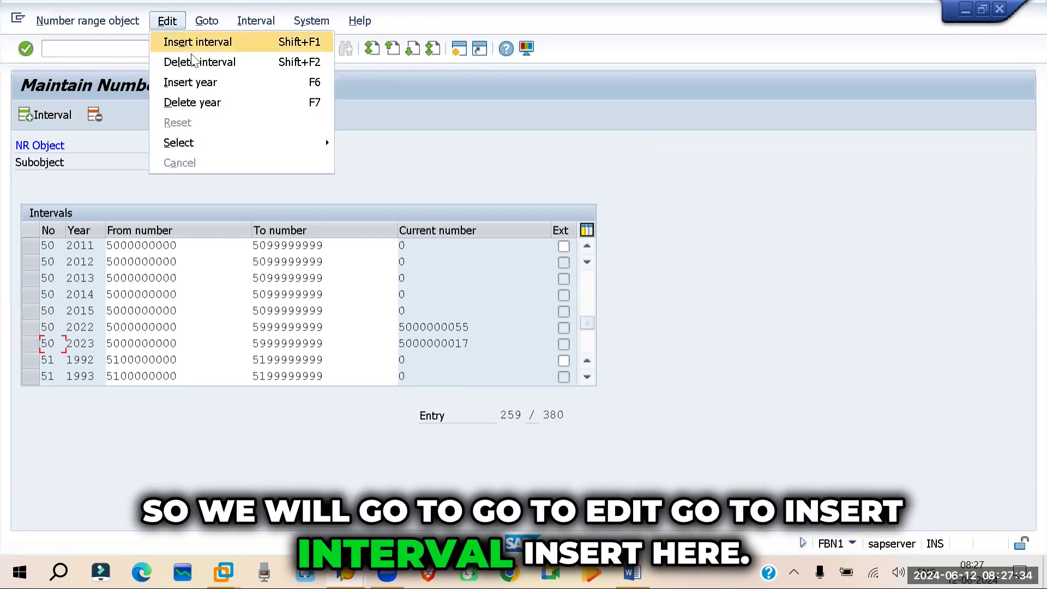
{"action": "left_click", "coordinate": [194, 85]}
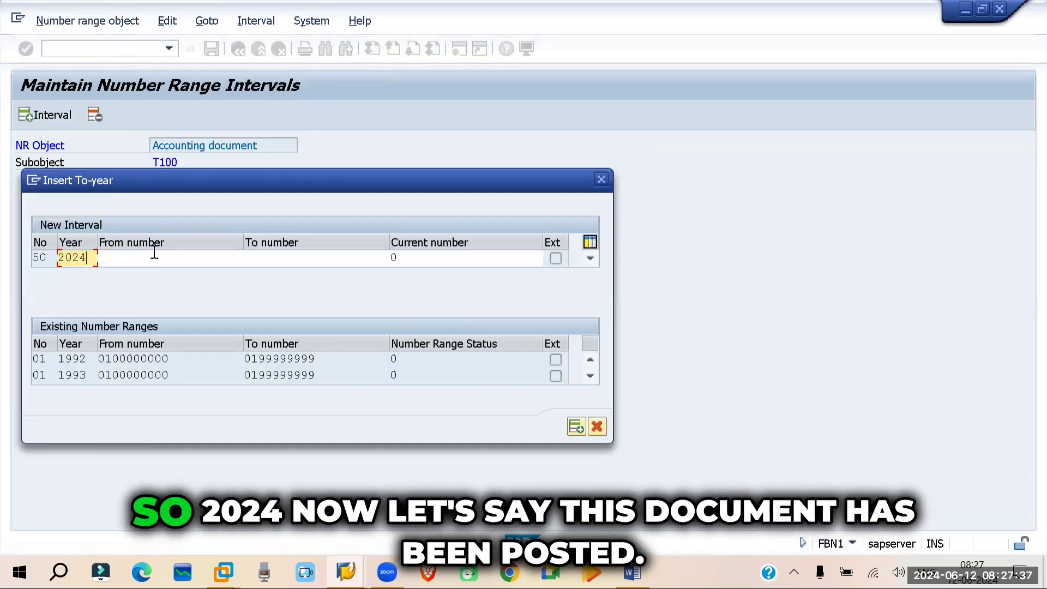
{"action": "left_click", "coordinate": [154, 252]}
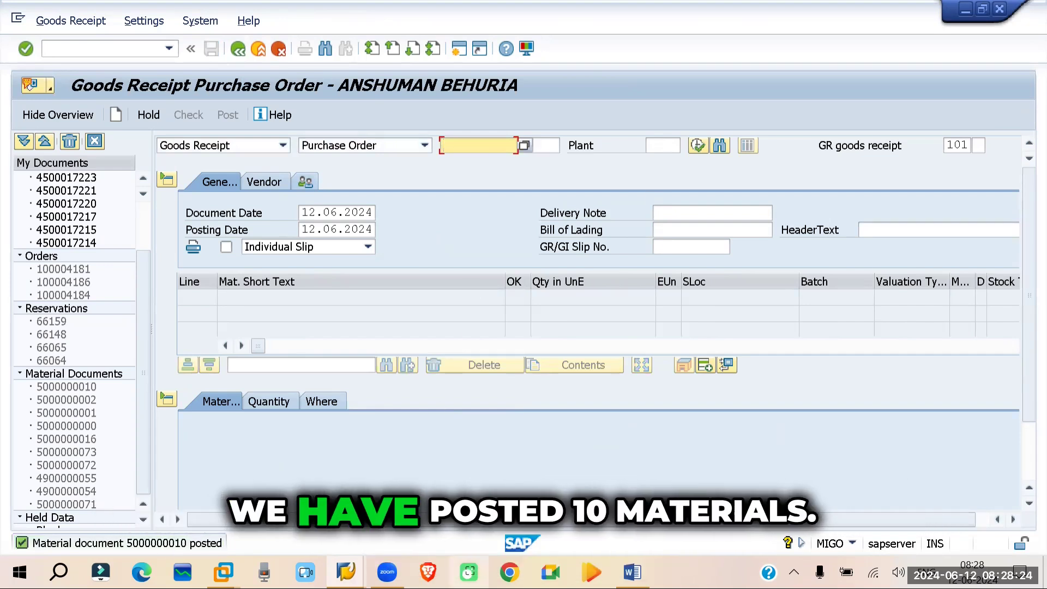
Switch to the stock overview, refresh it and check the unrestricted-use raw material stock of TYRE FOR SAFARI
{"action": "mouse_move", "coordinate": [345, 572]}
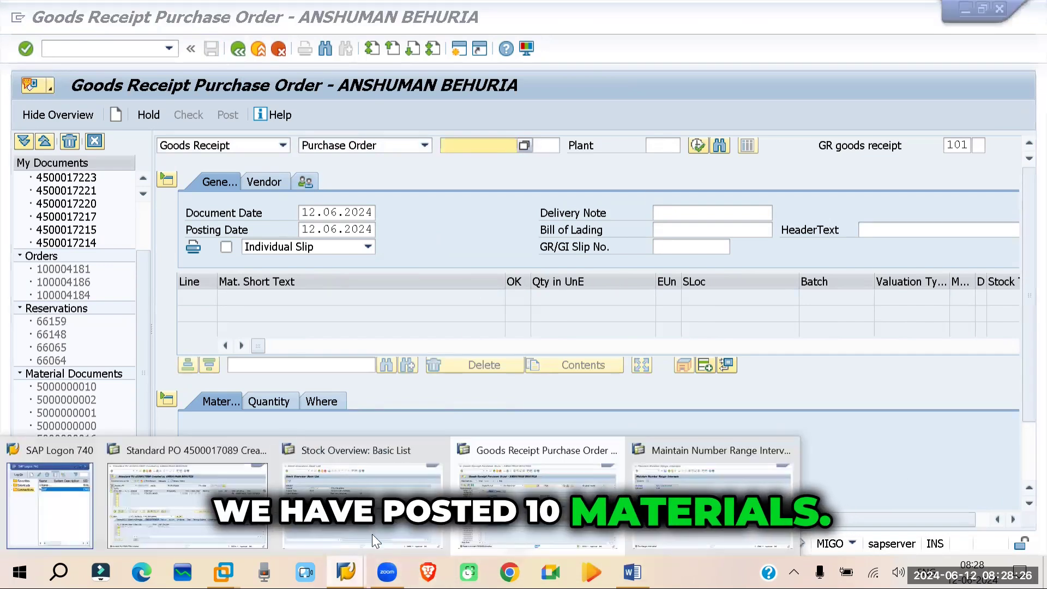
{"action": "left_click", "coordinate": [372, 535]}
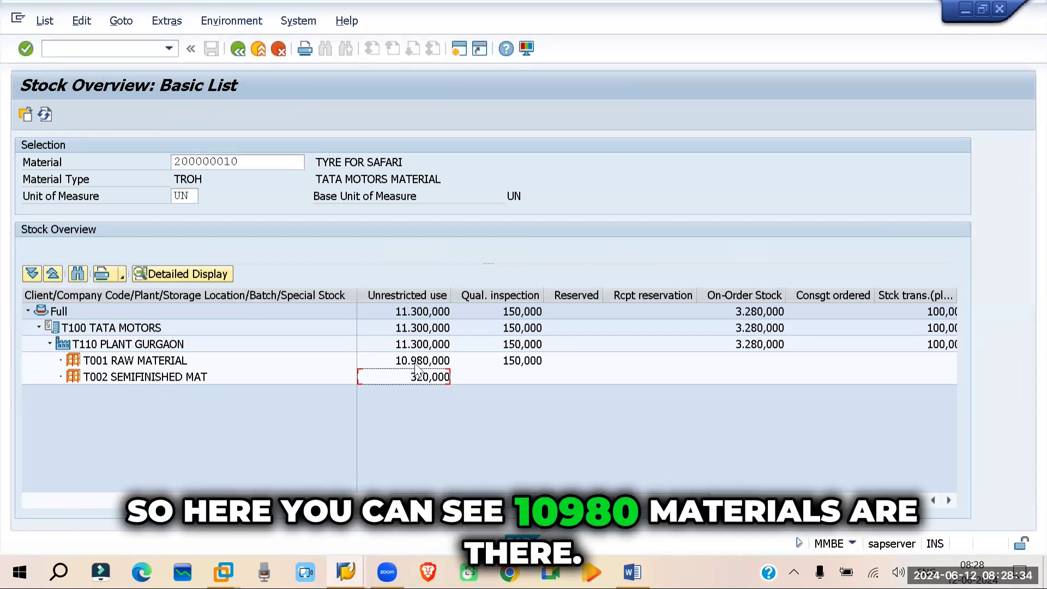
{"action": "left_click", "coordinate": [45, 116]}
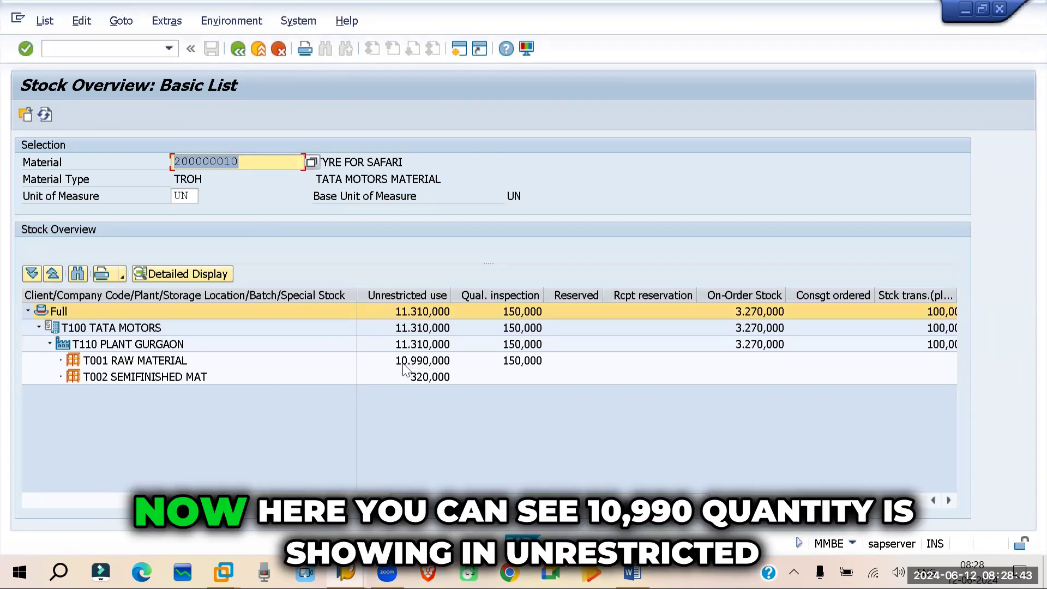
{"action": "left_click", "coordinate": [416, 365]}
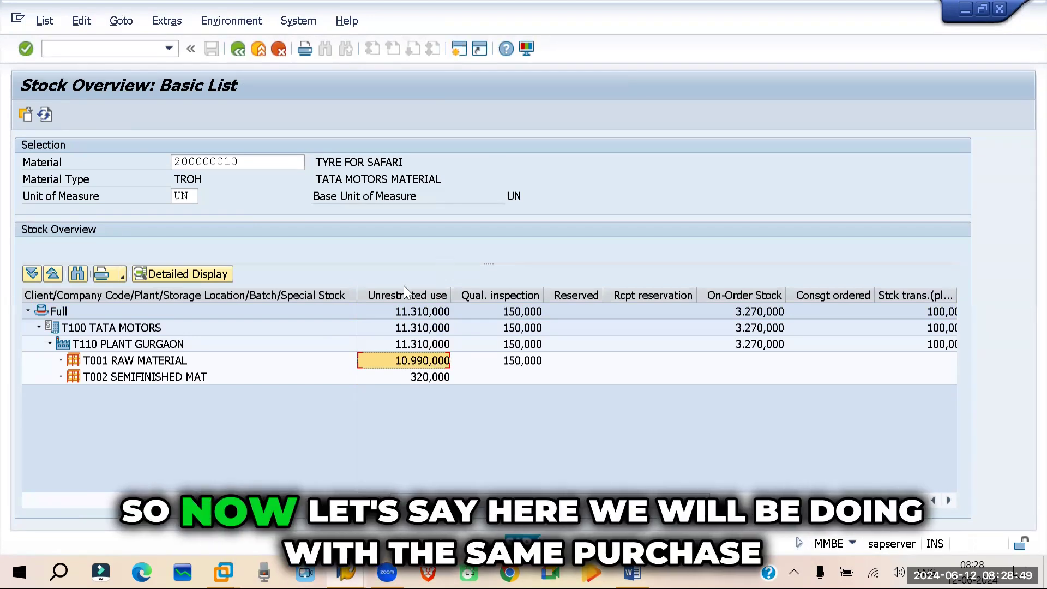
Switch to the goods receipt window and load the TYRE FOR SAFARI purchase order with movement type 103
{"action": "left_click", "coordinate": [345, 572]}
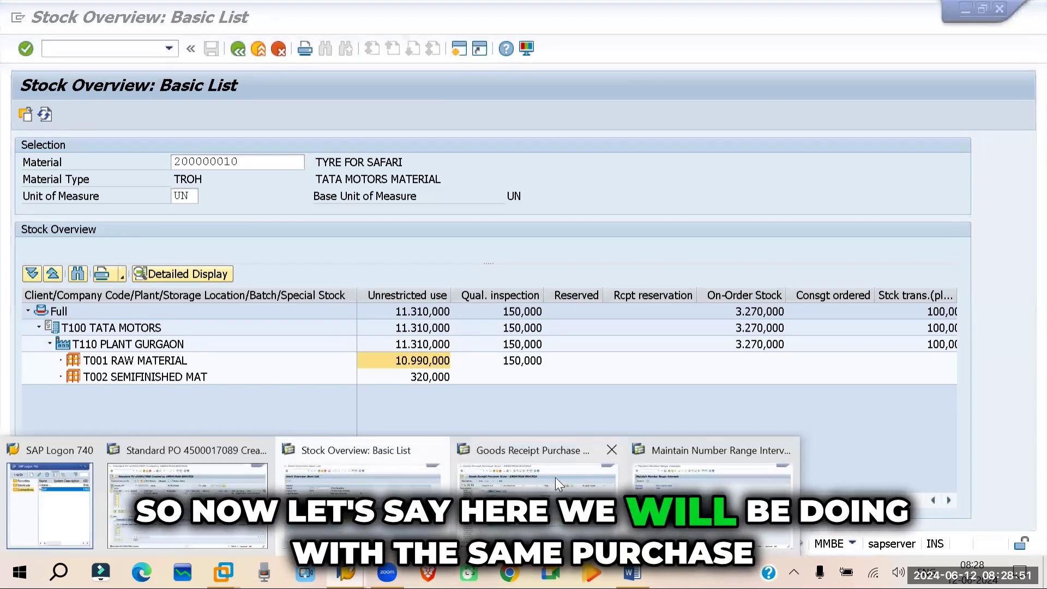
{"action": "left_click", "coordinate": [556, 477]}
{"action": "left_click", "coordinate": [448, 147]}
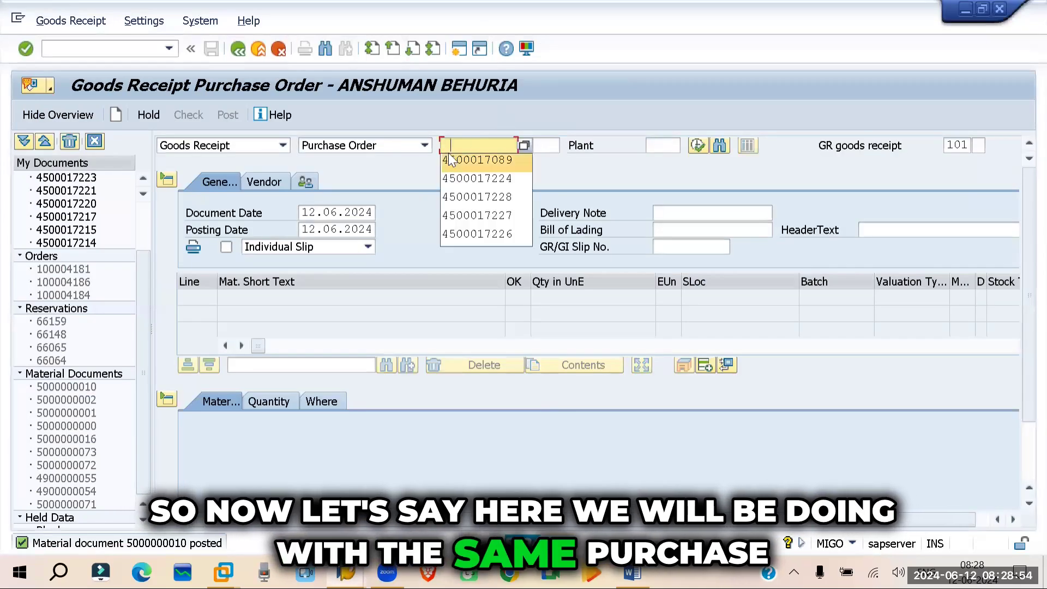
{"action": "left_click", "coordinate": [476, 161]}
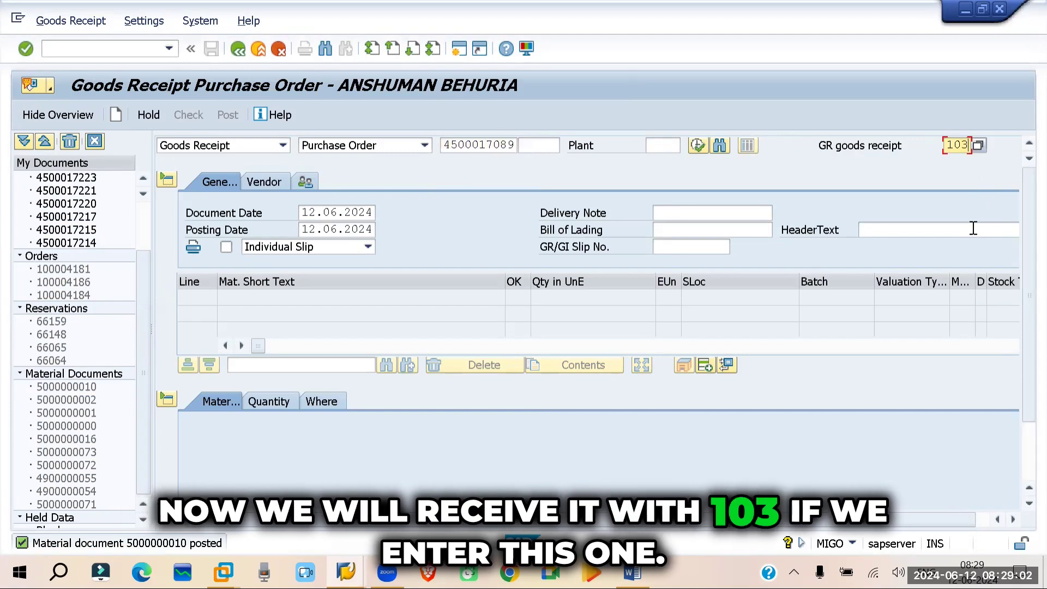
{"action": "key", "text": "Return"}
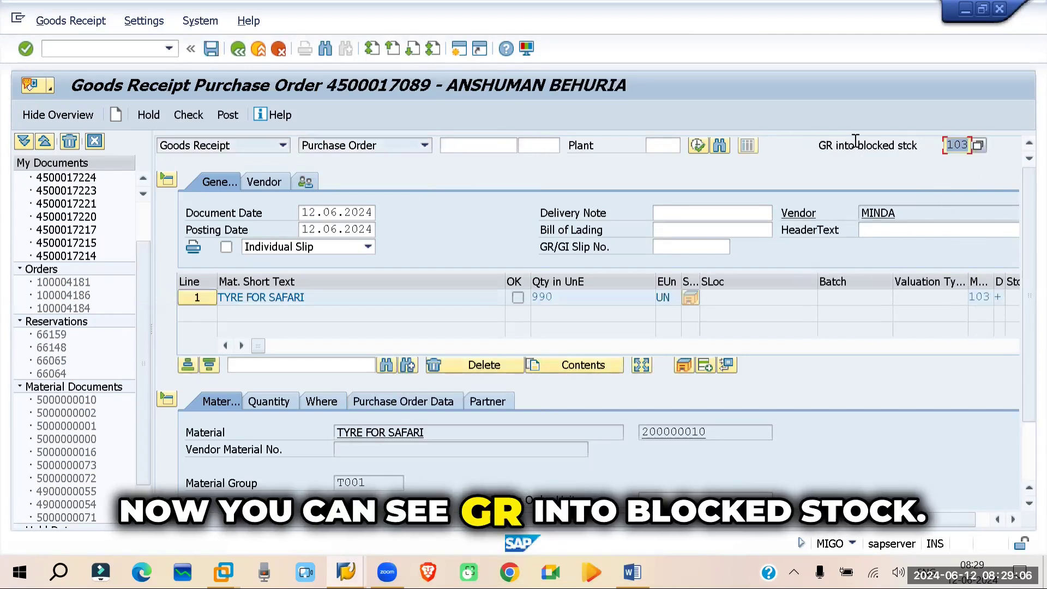
Set the quantity in unit of entry to 20, mark the item OK, and post the receipt into blocked stock
{"action": "left_click", "coordinate": [279, 403]}
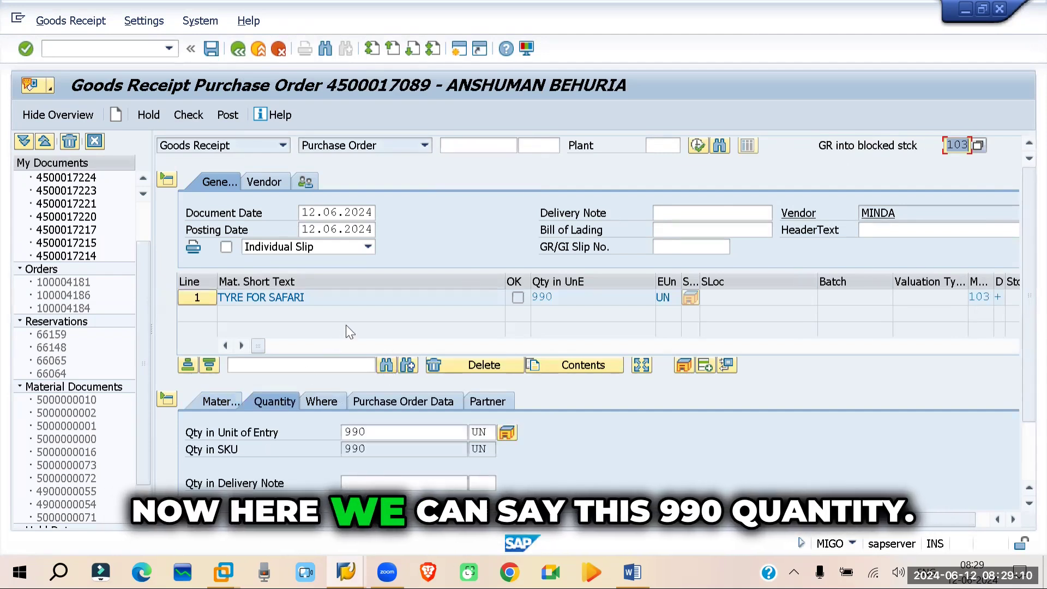
{"action": "scroll", "coordinate": [347, 325], "scroll_direction": "down", "scroll_amount": 2}
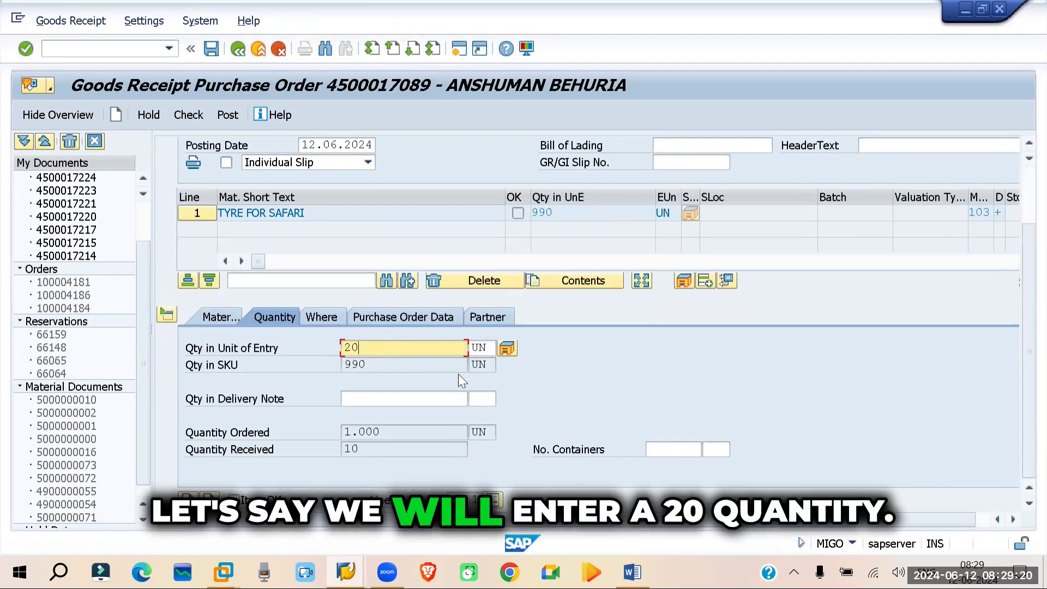
{"action": "left_click", "coordinate": [401, 316]}
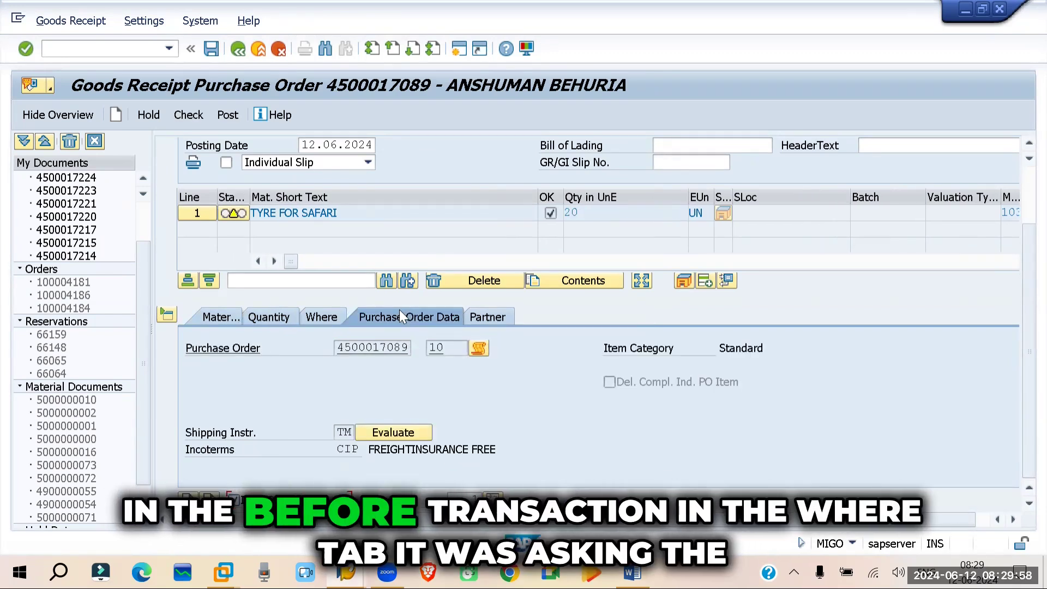
{"action": "left_click", "coordinate": [324, 319]}
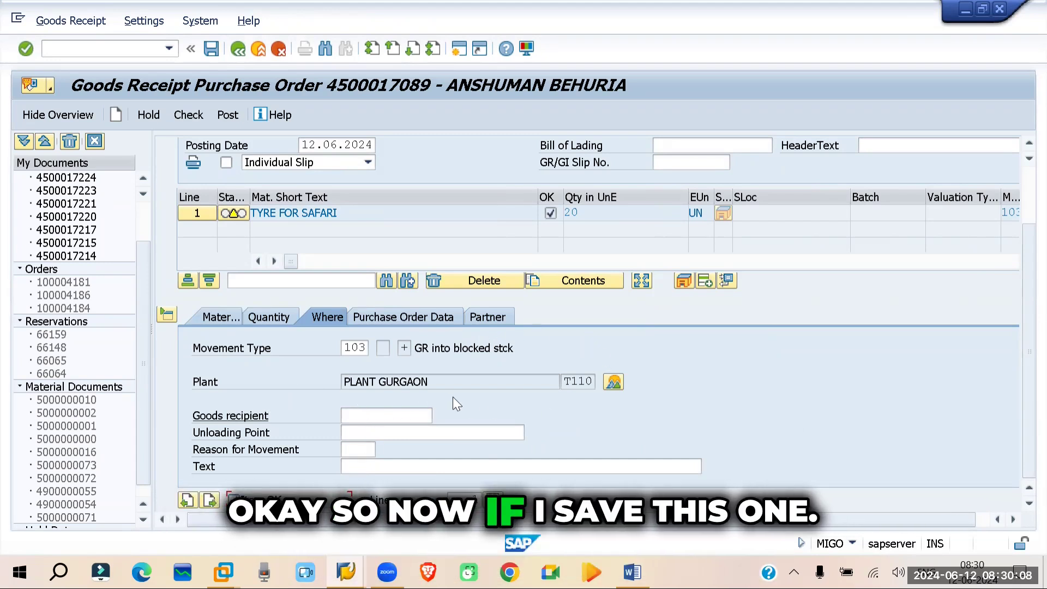
{"action": "key", "text": "ctrl+s"}
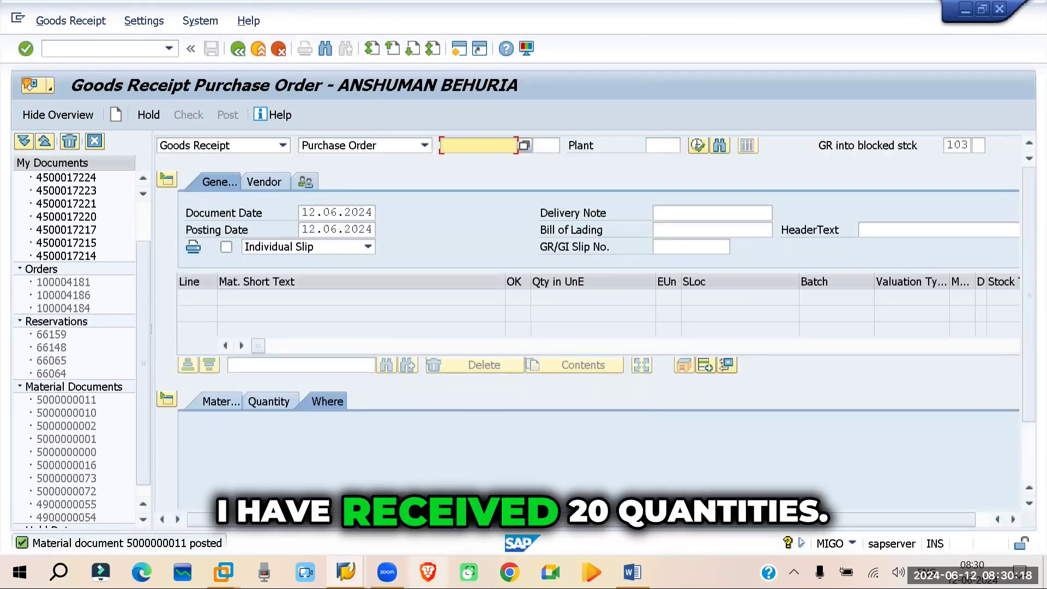
Switch to the stock overview, refresh it and find the GR Blocked Stock column for material 200000010
{"action": "mouse_move", "coordinate": [346, 572]}
{"action": "left_click", "coordinate": [380, 499]}
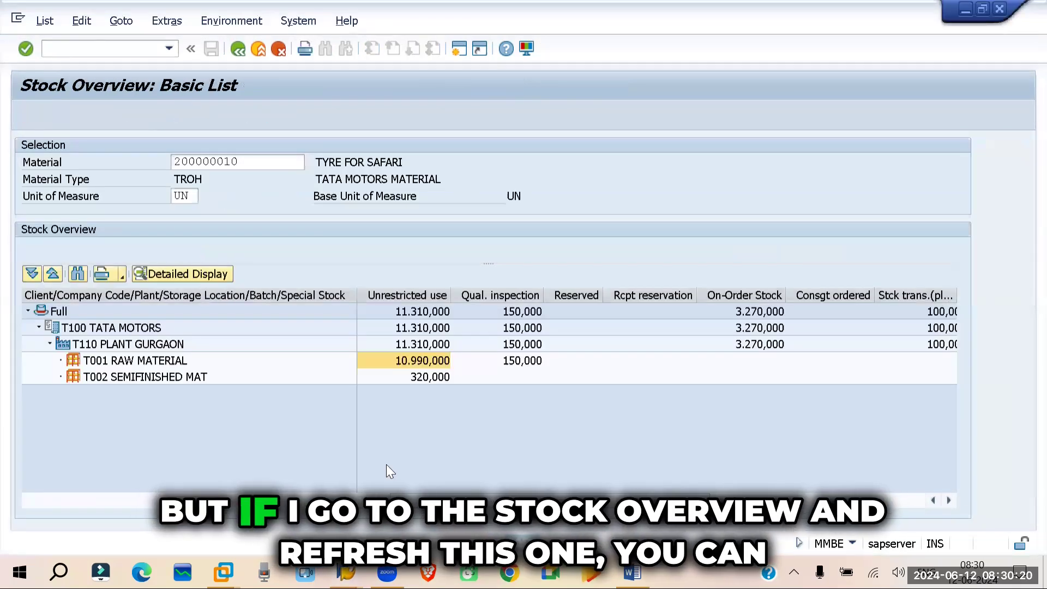
{"action": "left_click", "coordinate": [46, 114]}
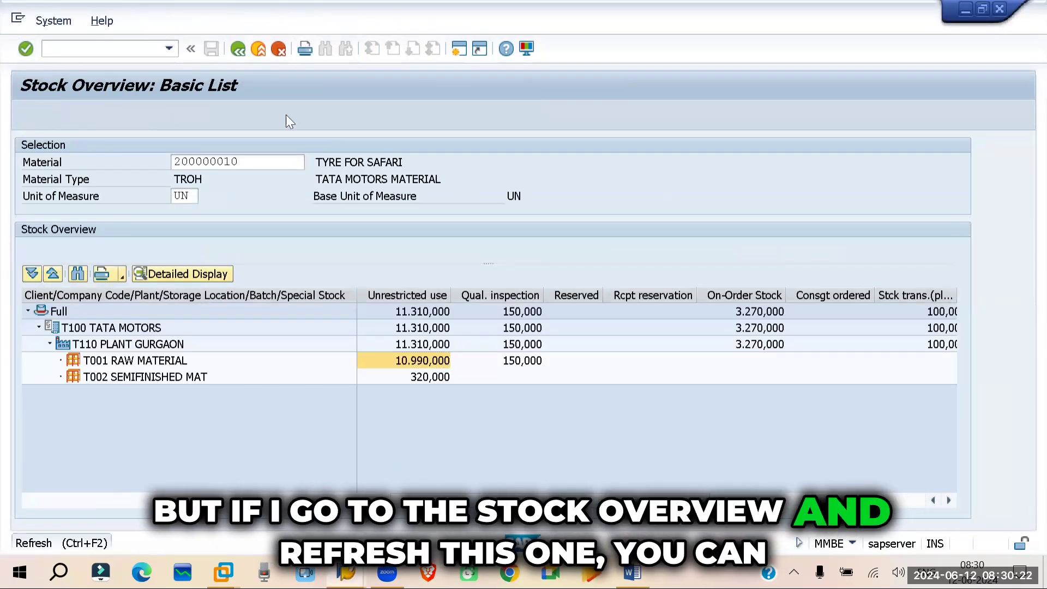
{"action": "left_click", "coordinate": [602, 375]}
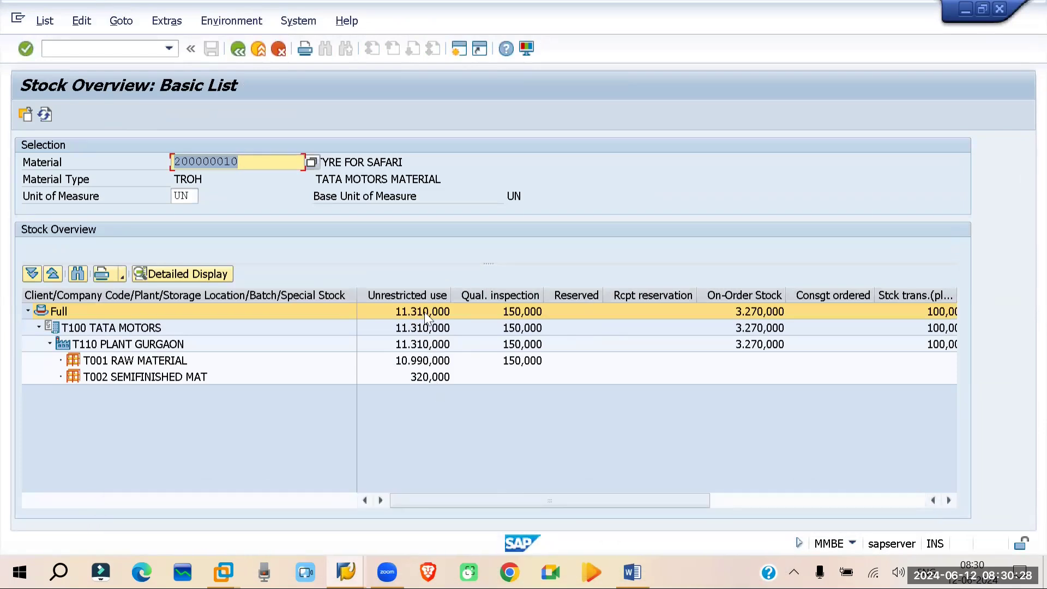
{"action": "scroll", "coordinate": [749, 296], "scroll_direction": "right", "scroll_amount": 5}
{"action": "left_click", "coordinate": [749, 295]}
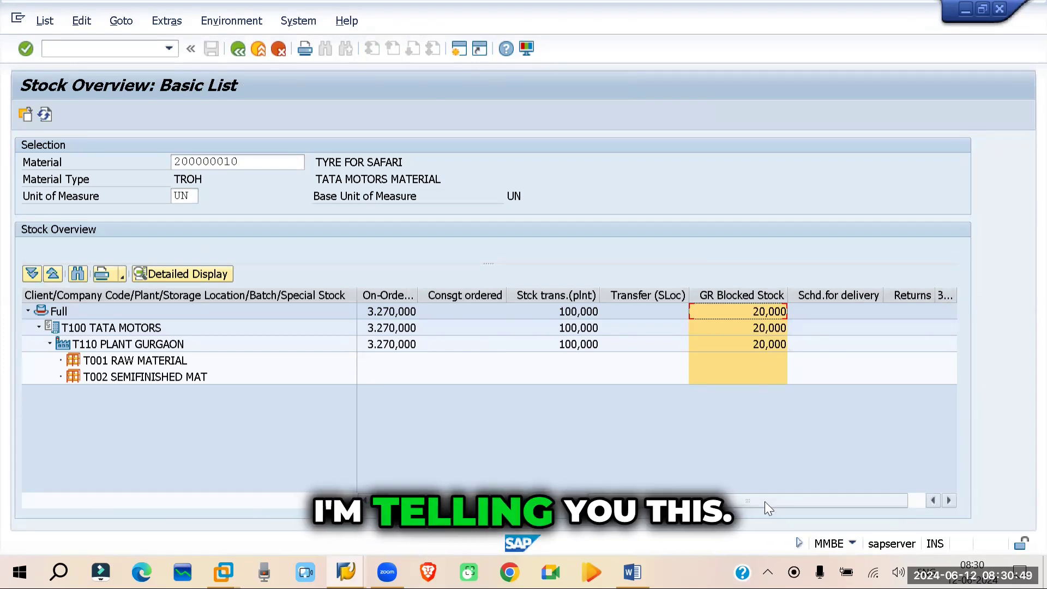
Compare the Unrestricted use column with the GR Blocked Stock column in the stock overview
{"action": "mouse_move", "coordinate": [765, 502]}
{"action": "left_mouse_down"}
{"action": "mouse_move", "coordinate": [726, 502]}
{"action": "mouse_move", "coordinate": [746, 500]}
{"action": "left_mouse_up"}
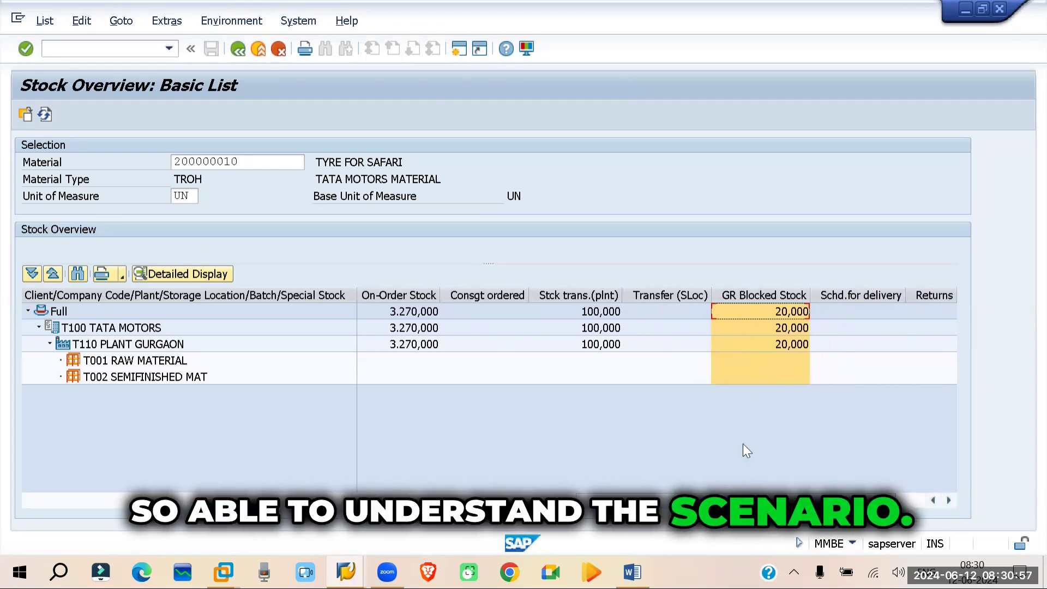
{"action": "left_click_drag", "start_coordinate": [750, 500], "coordinate": [564, 500]}
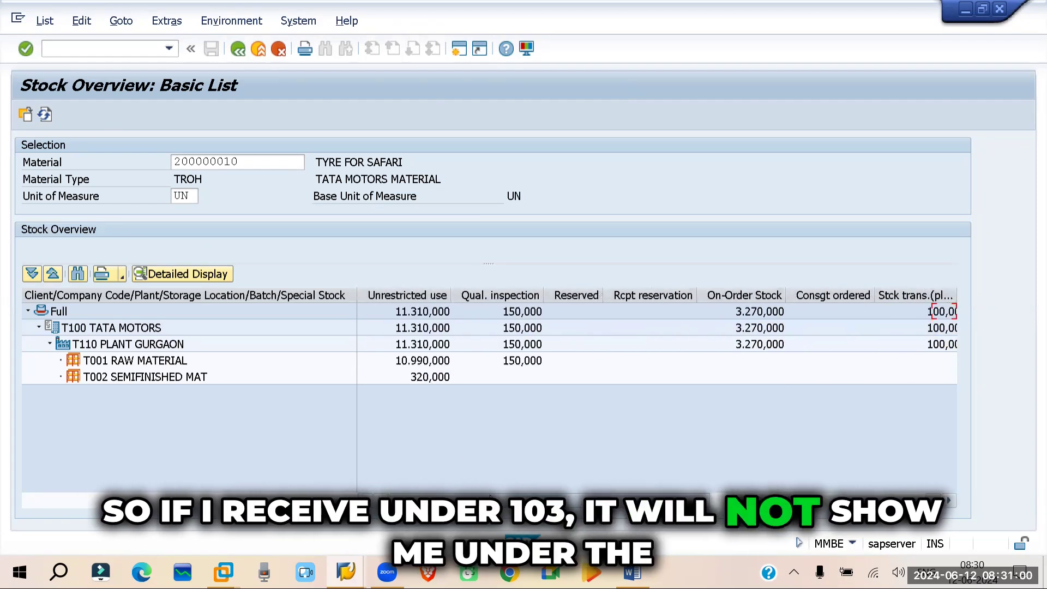
{"action": "left_click", "coordinate": [417, 294]}
{"action": "left_click_drag", "start_coordinate": [564, 500], "coordinate": [724, 500]}
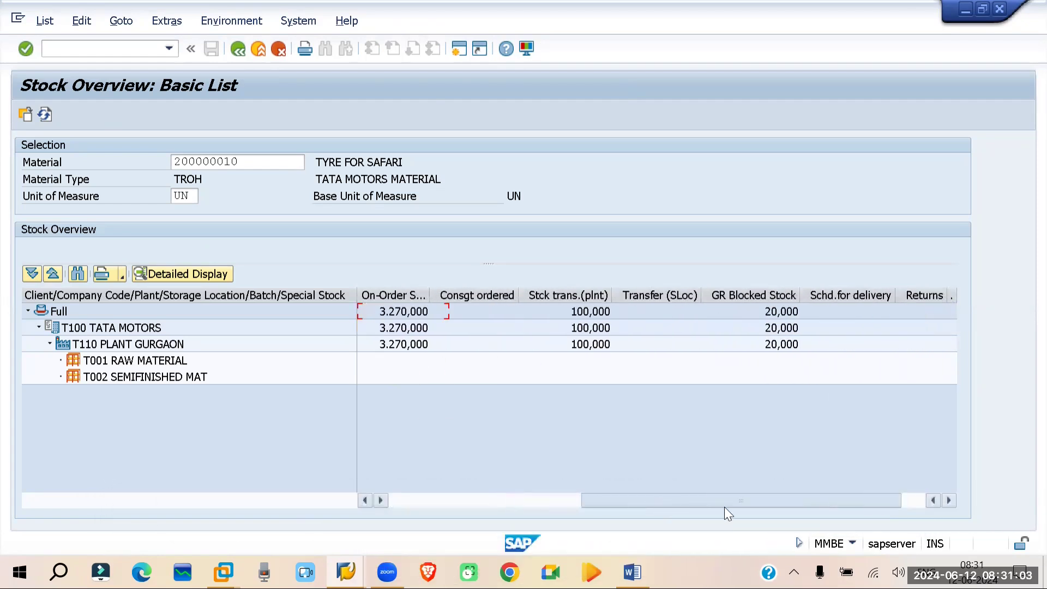
{"action": "left_click", "coordinate": [777, 294]}
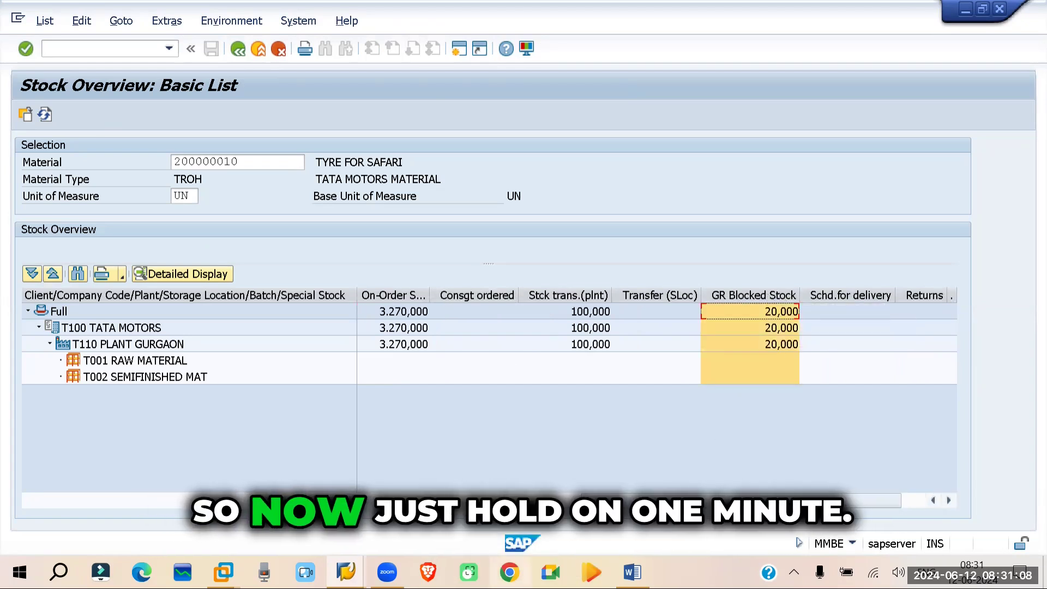
Switch to the goods receipt window and load the TYRE FOR SAFARI purchase order with movement type 105
{"action": "mouse_move", "coordinate": [345, 571]}
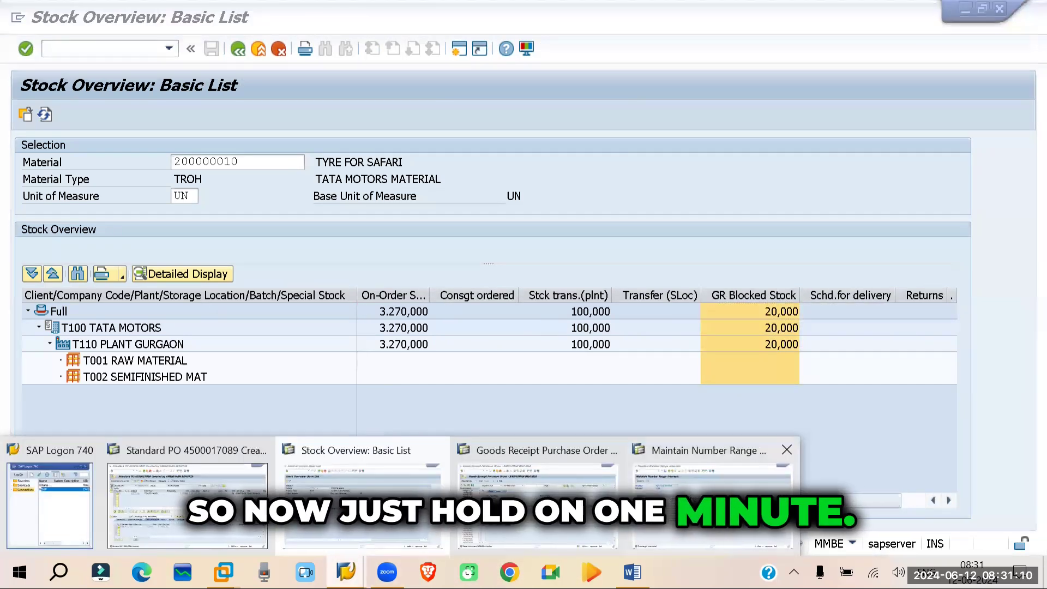
{"action": "left_click", "coordinate": [537, 505]}
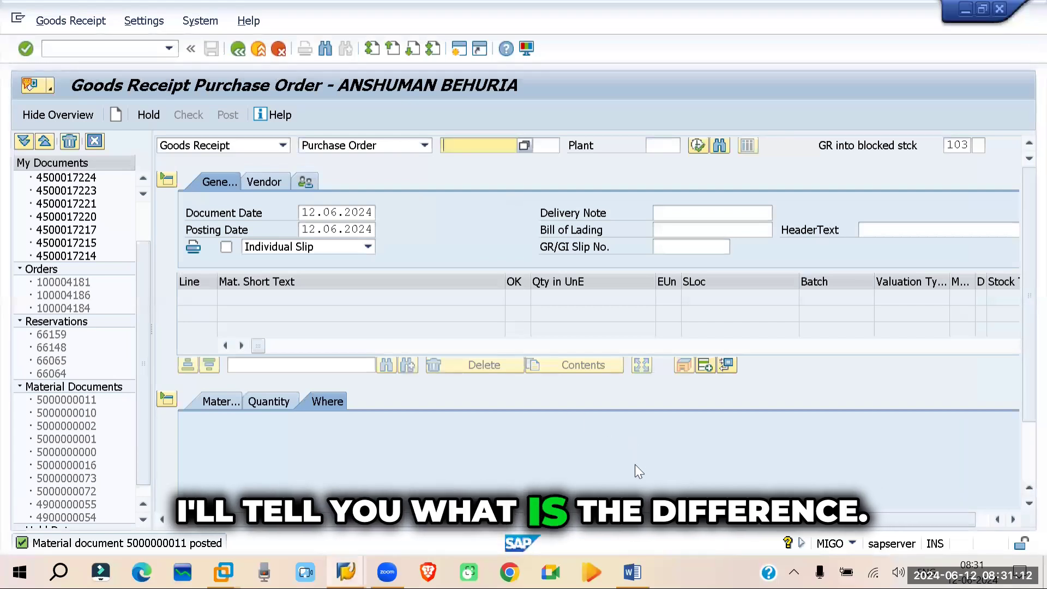
{"action": "left_click", "coordinate": [966, 145]}
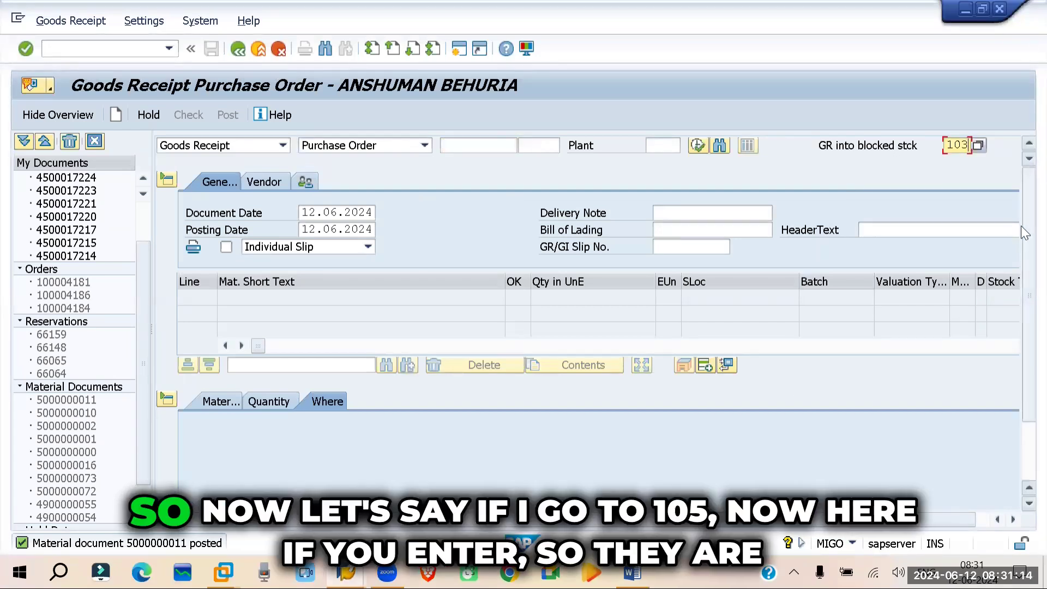
{"action": "key", "text": "BackSpace"}
{"action": "type", "text": "5"}
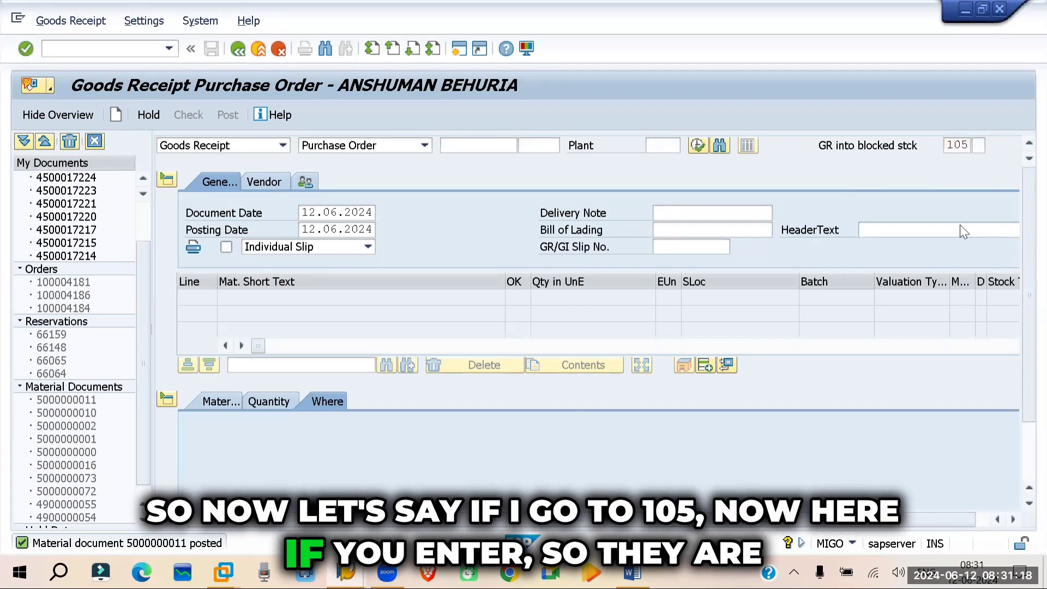
{"action": "key", "text": "Return"}
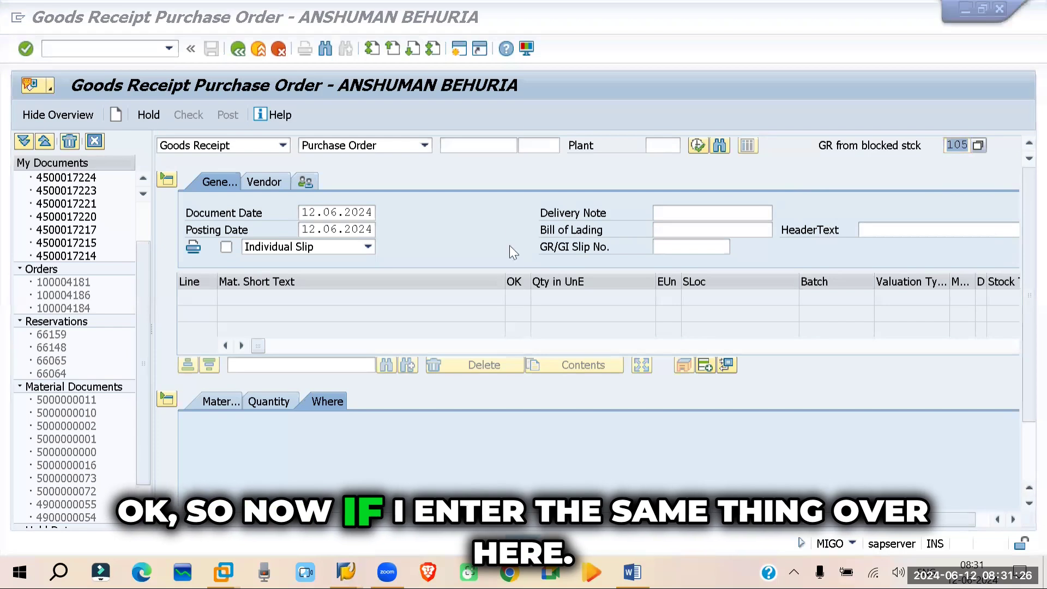
{"action": "left_click", "coordinate": [483, 147]}
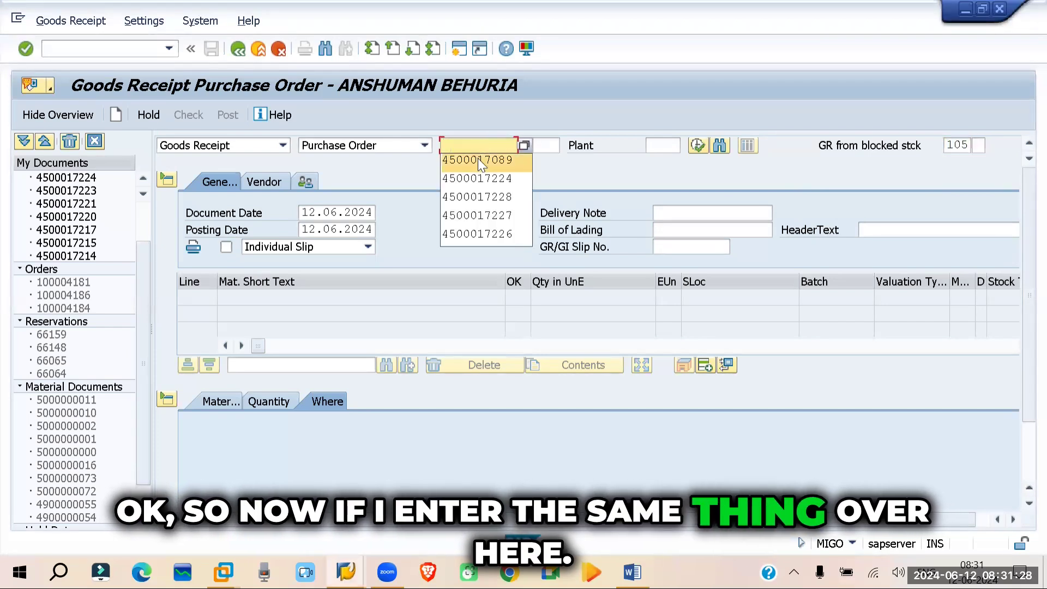
{"action": "left_click", "coordinate": [478, 159]}
{"action": "key", "text": "Return"}
{"action": "scroll", "coordinate": [444, 404], "scroll_direction": "down", "scroll_amount": 3}
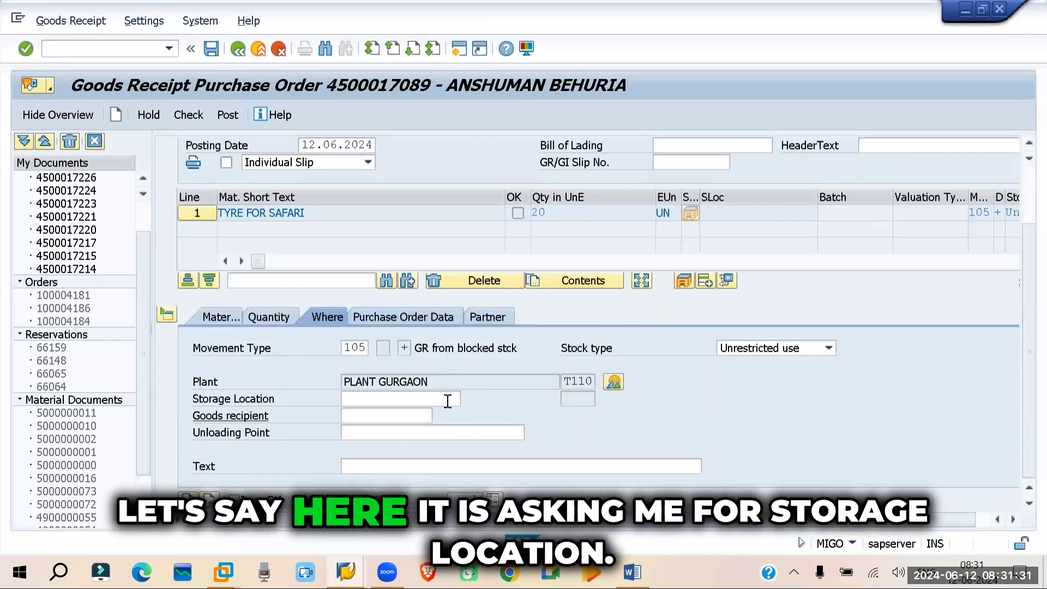
Set the item's storage location to T001 and review its material and purchase order data
{"action": "left_click", "coordinate": [357, 400]}
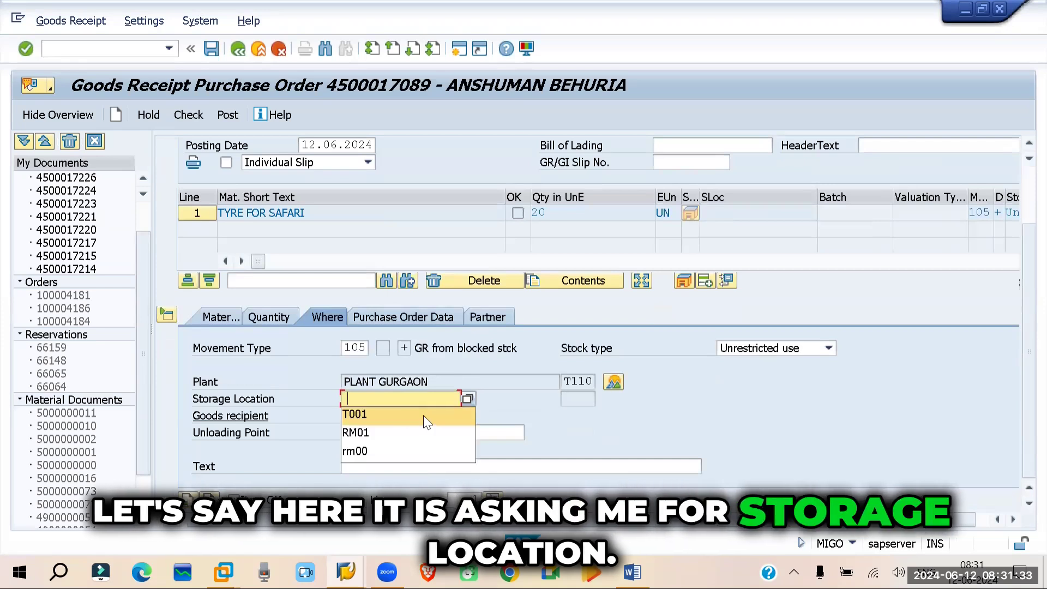
{"action": "left_click", "coordinate": [390, 413]}
{"action": "left_click", "coordinate": [269, 317]}
{"action": "left_click", "coordinate": [235, 318]}
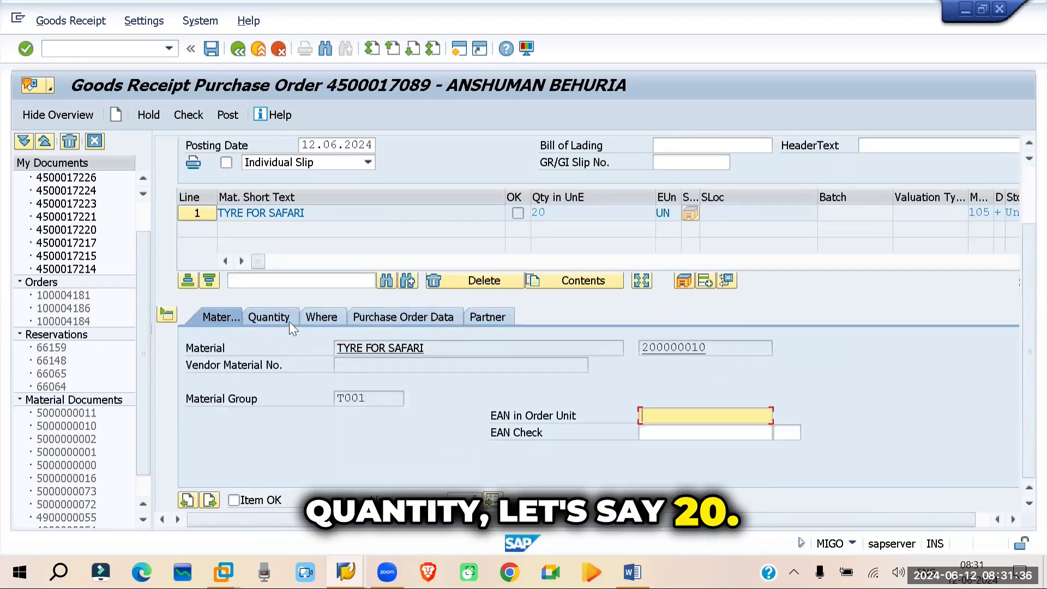
{"action": "left_click", "coordinate": [404, 317]}
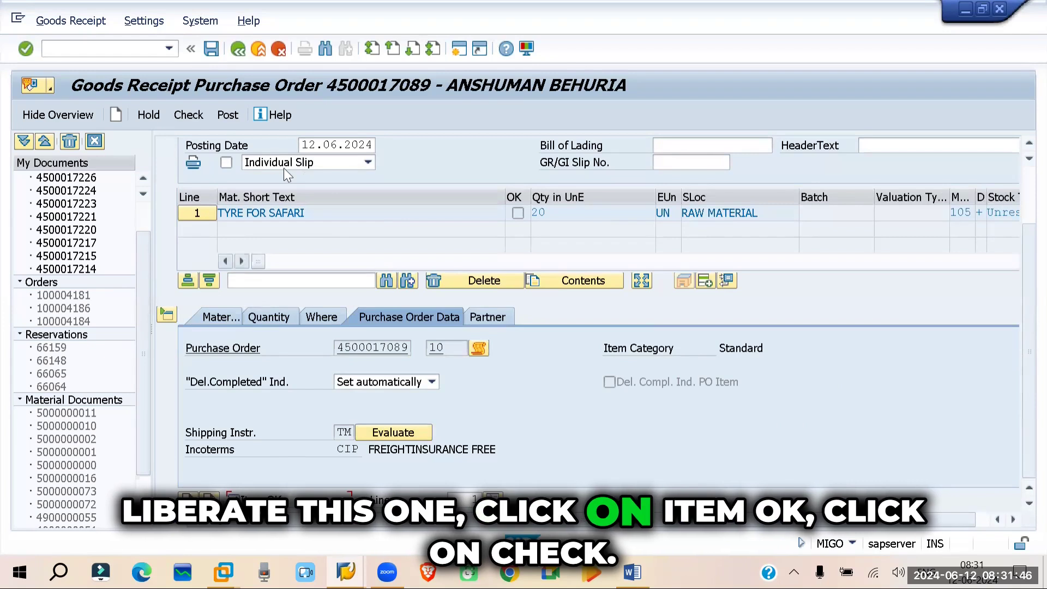
Check and post the movement type 105 goods receipt, and refresh the stock overview for material 200000010
{"action": "left_click", "coordinate": [192, 115]}
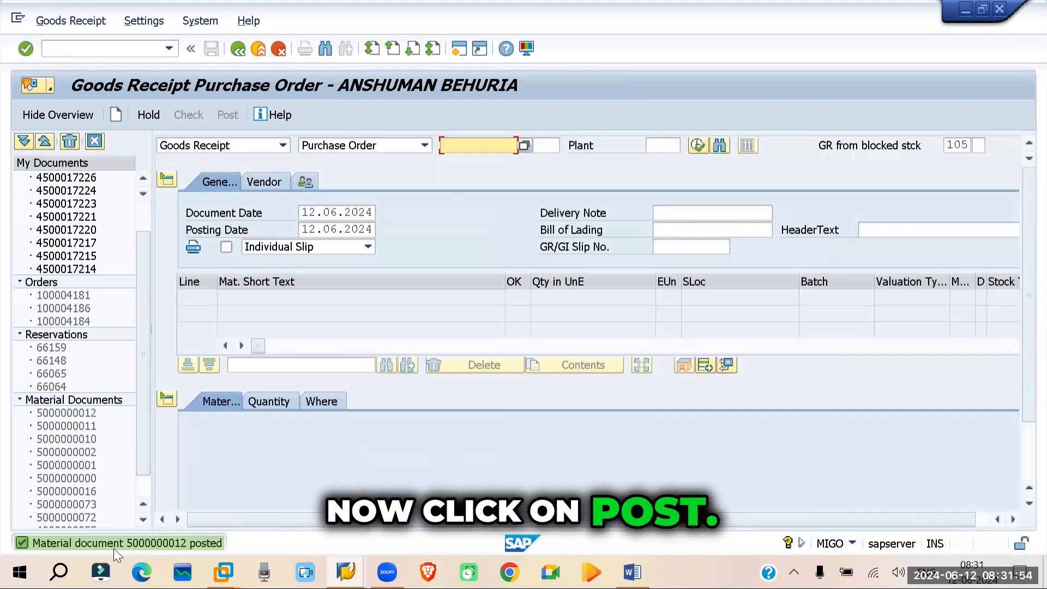
{"action": "left_click", "coordinate": [345, 572]}
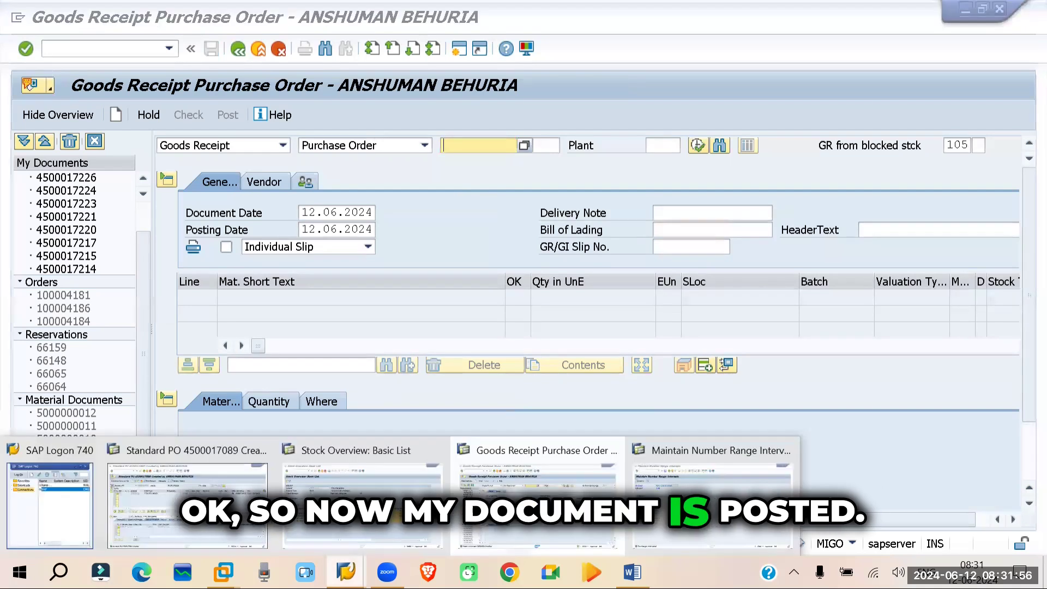
{"action": "left_click", "coordinate": [362, 480]}
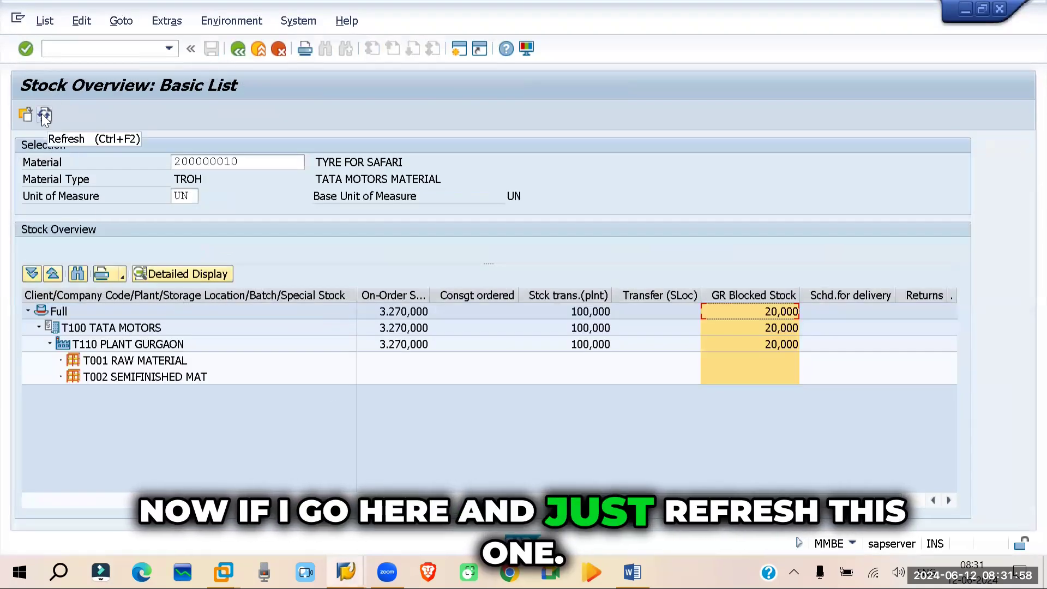
{"action": "left_click", "coordinate": [44, 115]}
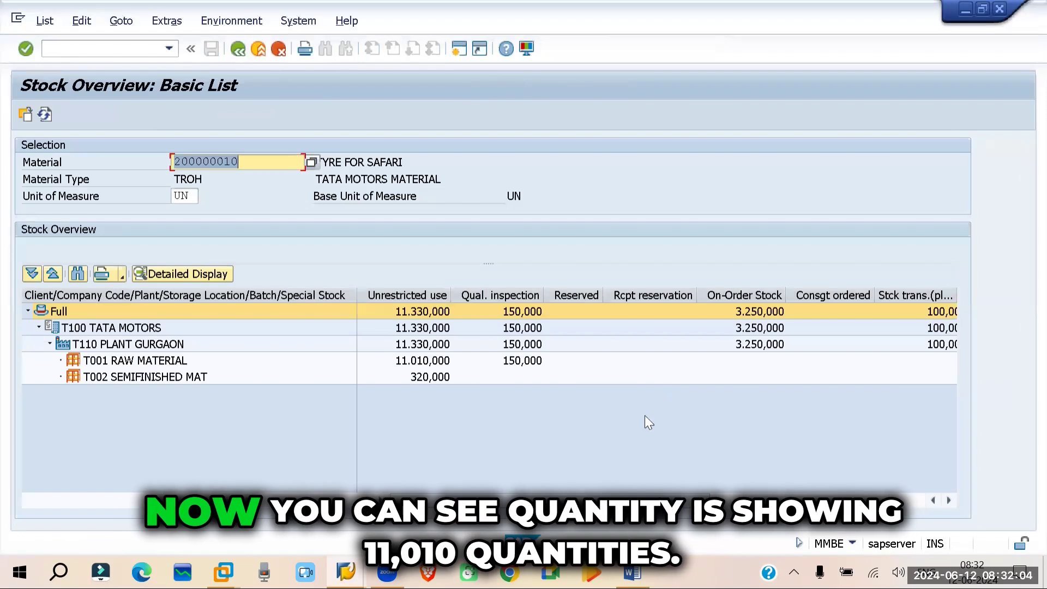
Compare the T001 RAW MATERIAL unrestricted stock with the GR Blocked Stock column
{"action": "left_click", "coordinate": [401, 363]}
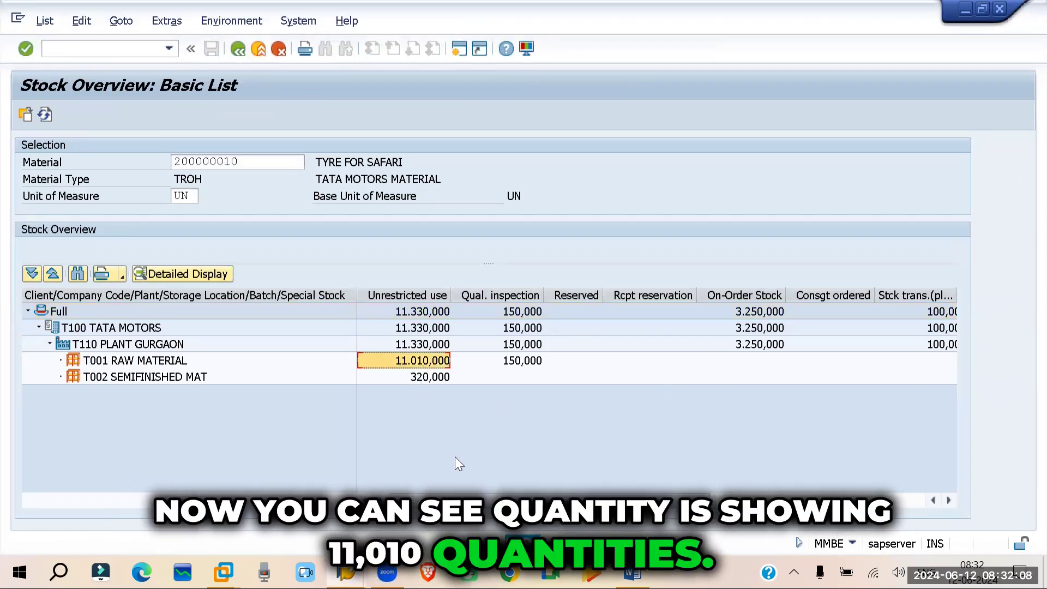
{"action": "left_click_drag", "start_coordinate": [502, 500], "coordinate": [737, 480]}
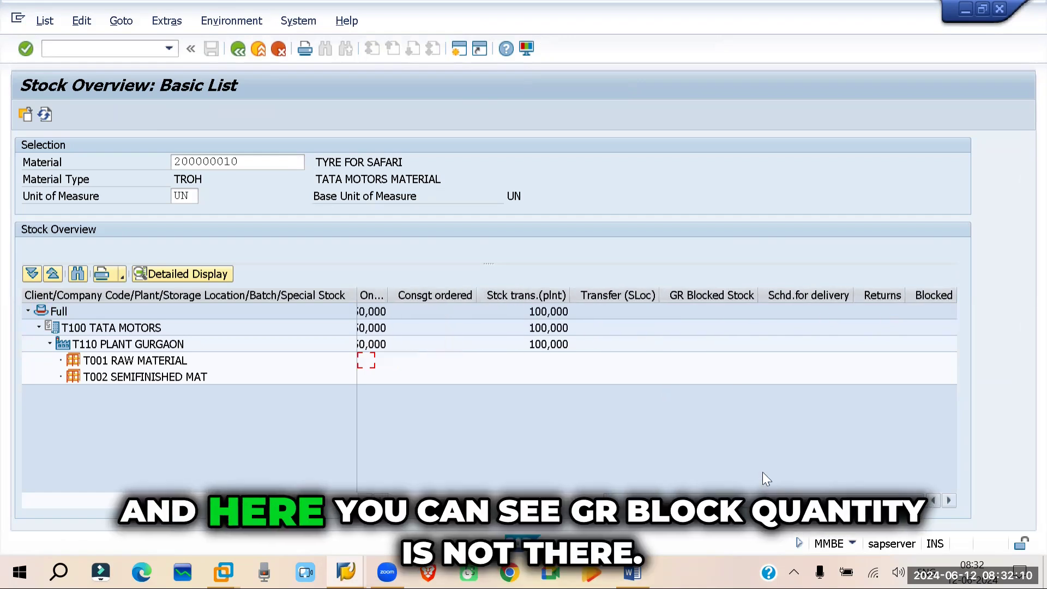
{"action": "left_click", "coordinate": [710, 293]}
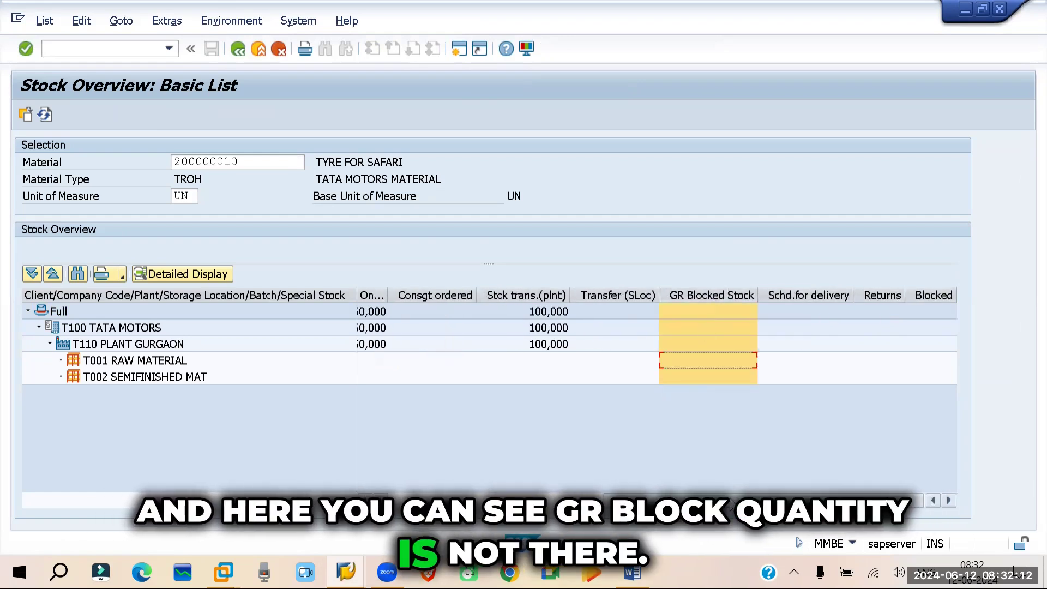
Review the Unrestricted use, Qual. inspection, Reserved, Rcpt reservation and On-Order Stock columns one after another
{"action": "left_click_drag", "start_coordinate": [676, 500], "coordinate": [455, 499]}
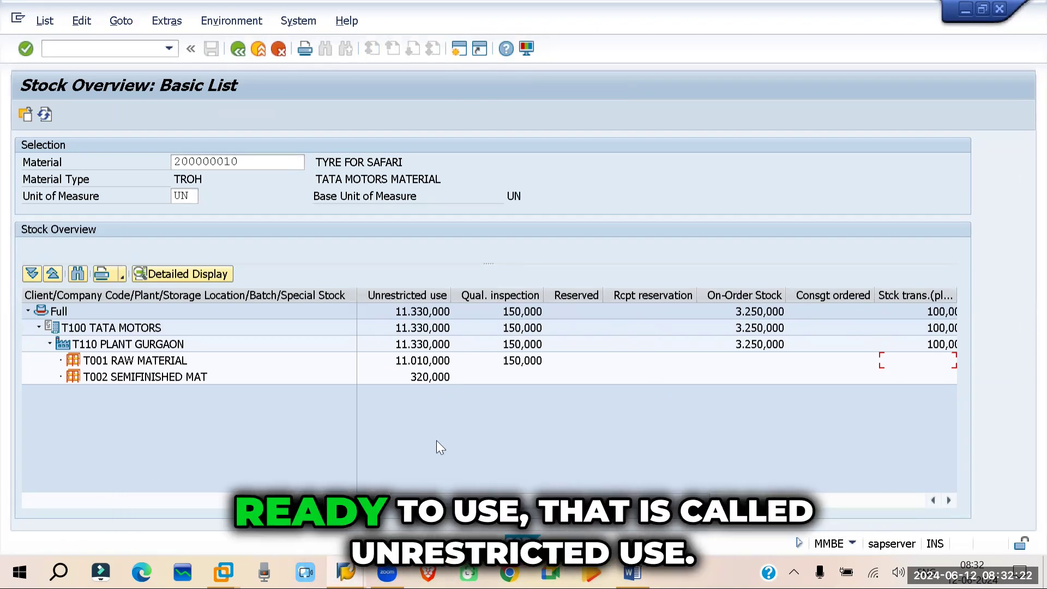
{"action": "left_click", "coordinate": [424, 293]}
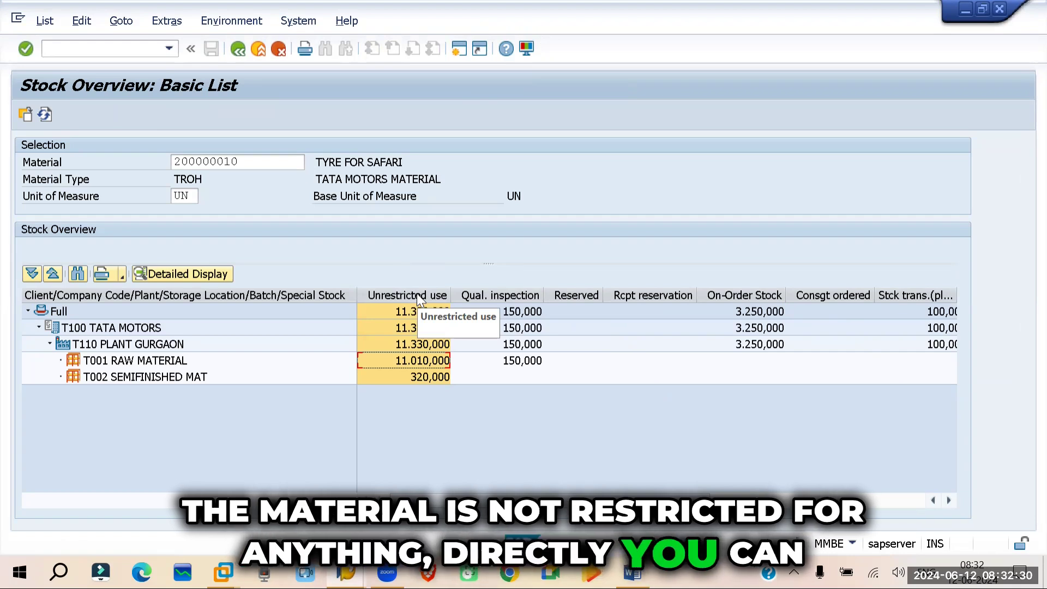
{"action": "left_click", "coordinate": [430, 414]}
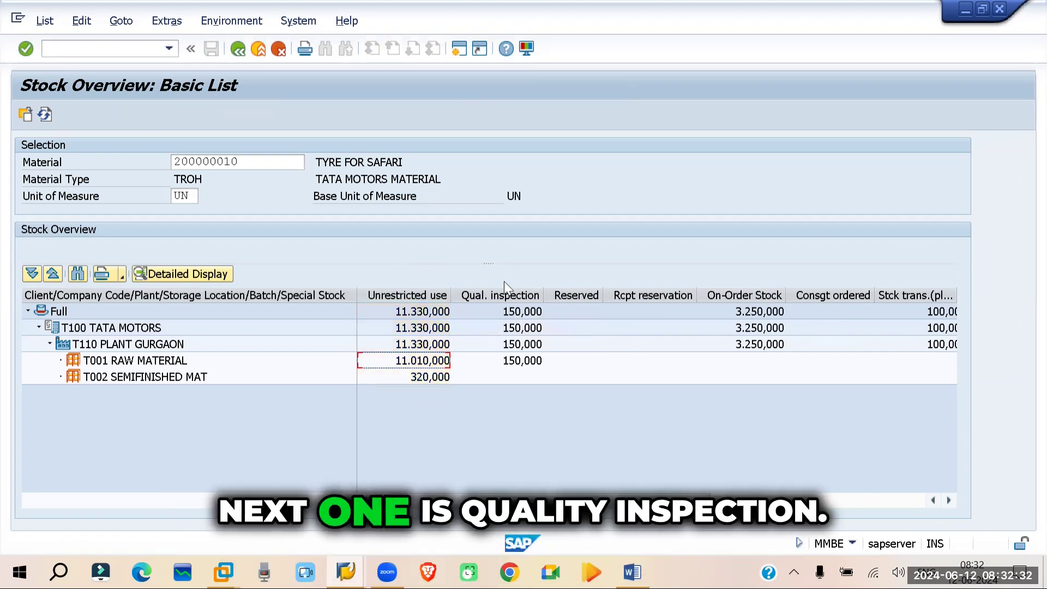
{"action": "left_click", "coordinate": [502, 294]}
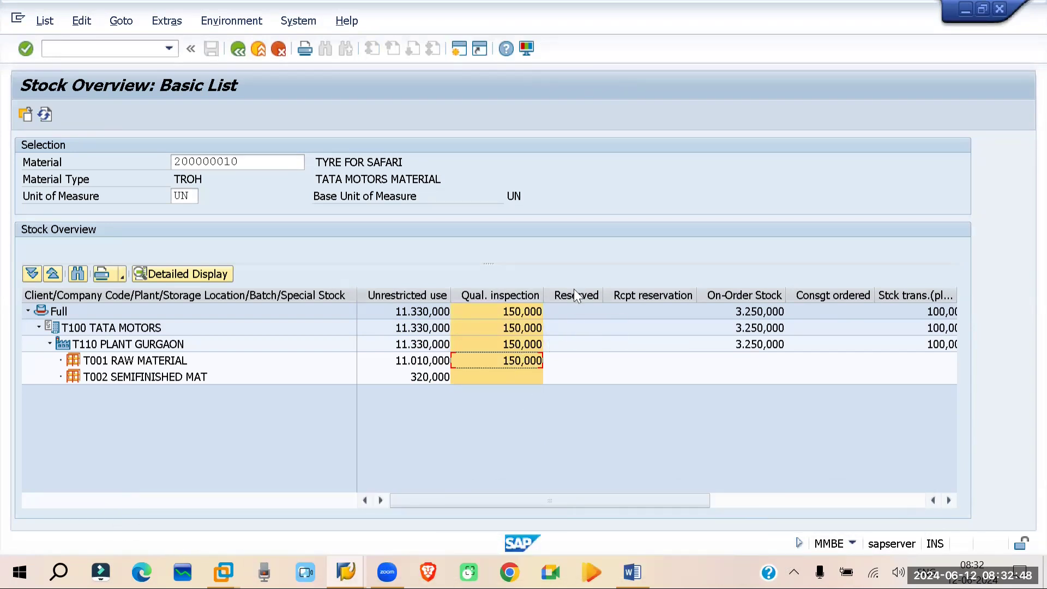
{"action": "left_click", "coordinate": [574, 292]}
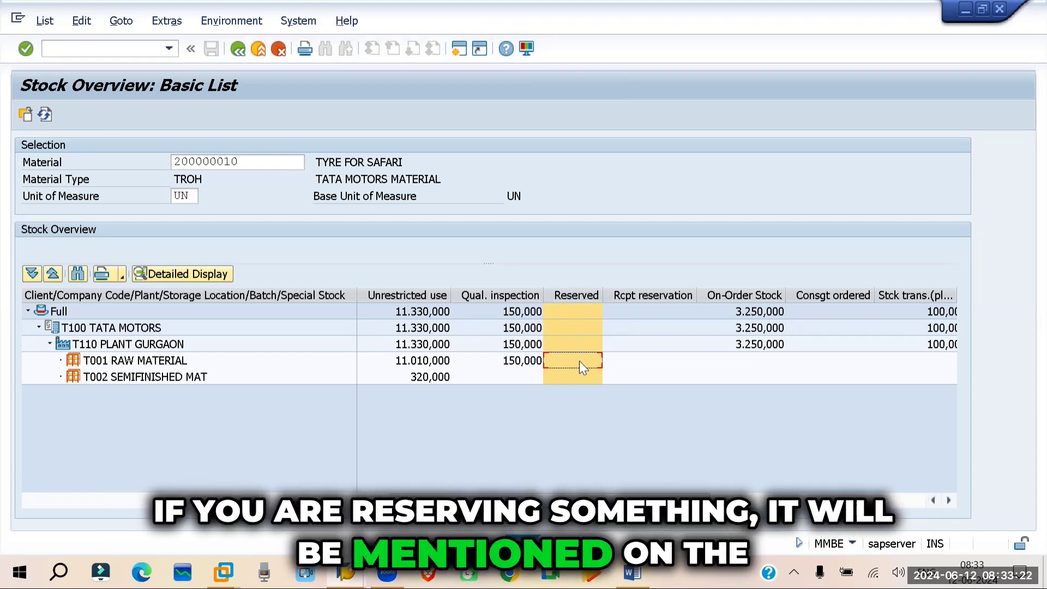
{"action": "left_click", "coordinate": [638, 288]}
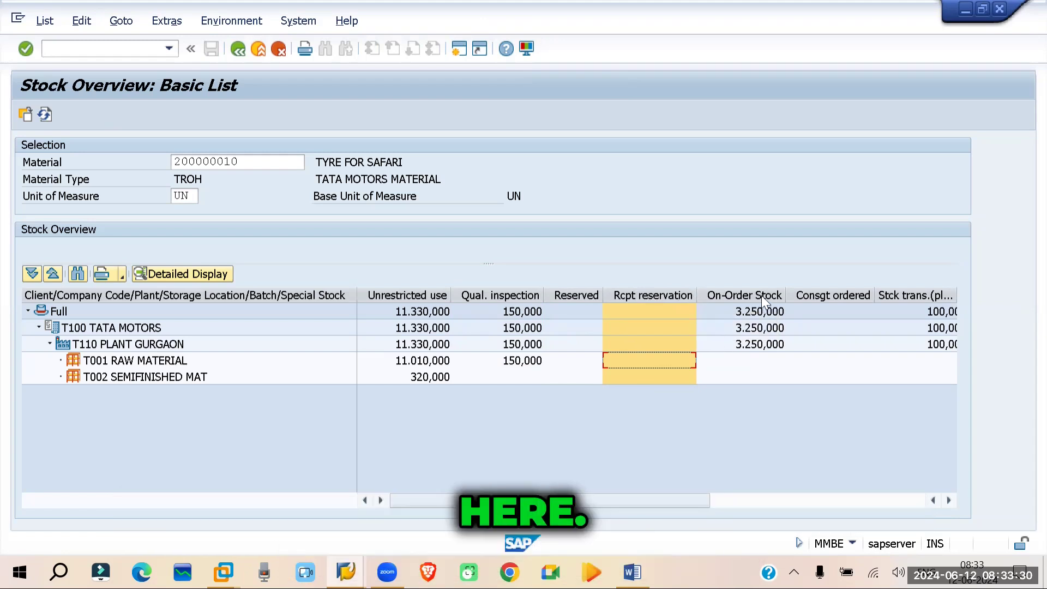
{"action": "left_click", "coordinate": [761, 295]}
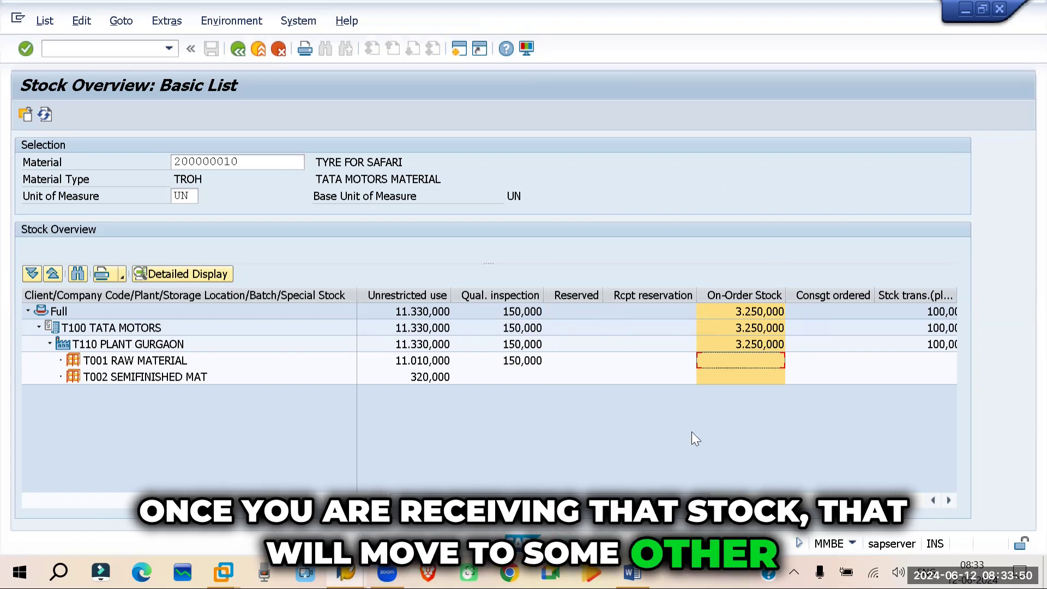
Review the remaining stock columns from Consgt ordered through the transfer, GR Blocked Stock, Schd.for delivery and Returns columns to Blocked
{"action": "left_click_drag", "start_coordinate": [651, 499], "coordinate": [755, 499]}
{"action": "left_click", "coordinate": [655, 293]}
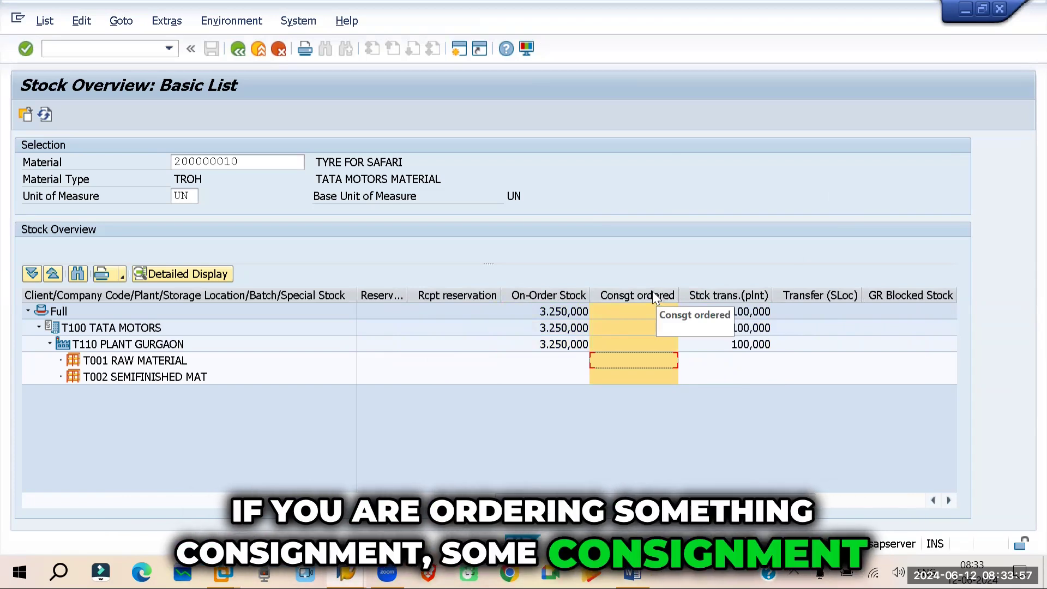
{"action": "left_click", "coordinate": [722, 293]}
{"action": "left_click_drag", "start_coordinate": [538, 499], "coordinate": [652, 507]}
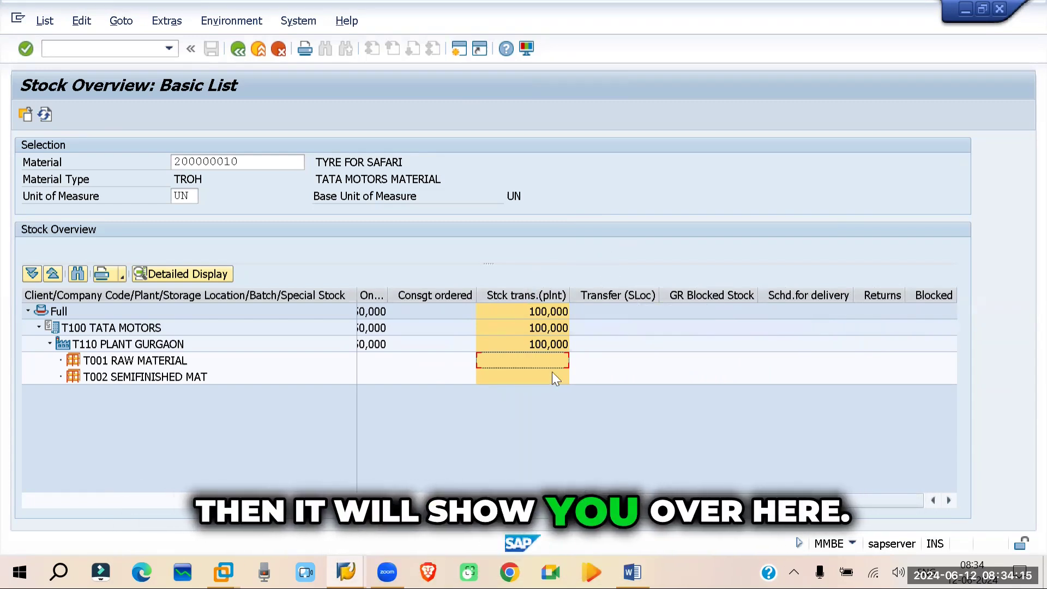
{"action": "left_click", "coordinate": [622, 294]}
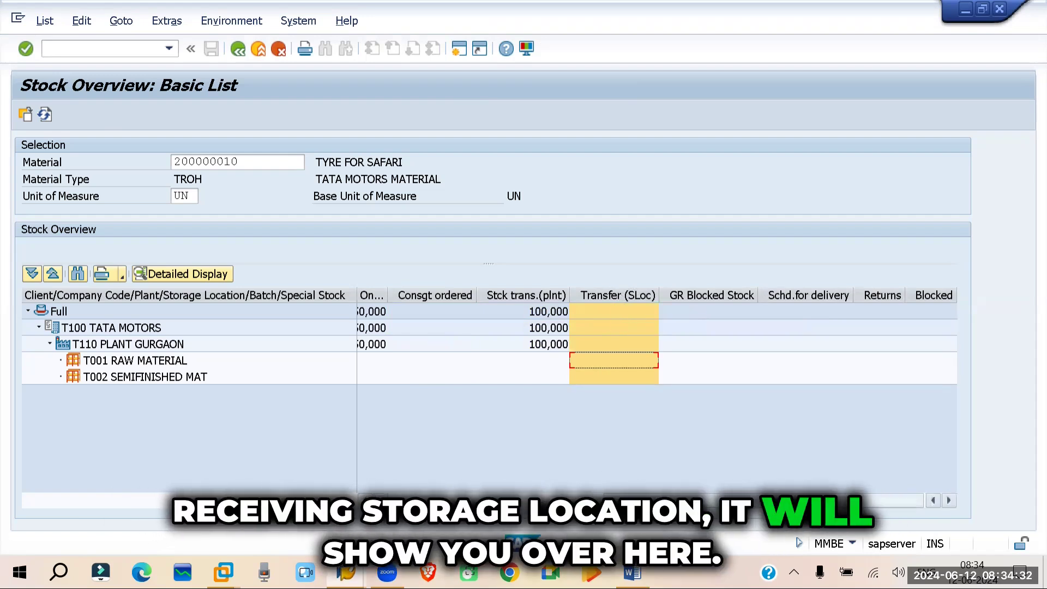
{"action": "left_click", "coordinate": [721, 294]}
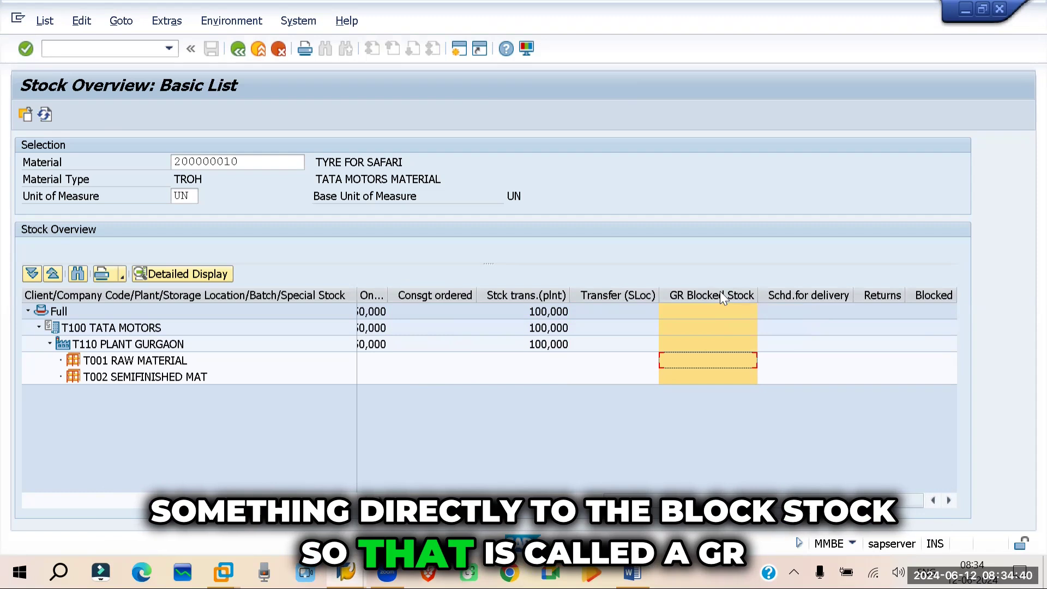
{"action": "left_click", "coordinate": [798, 293]}
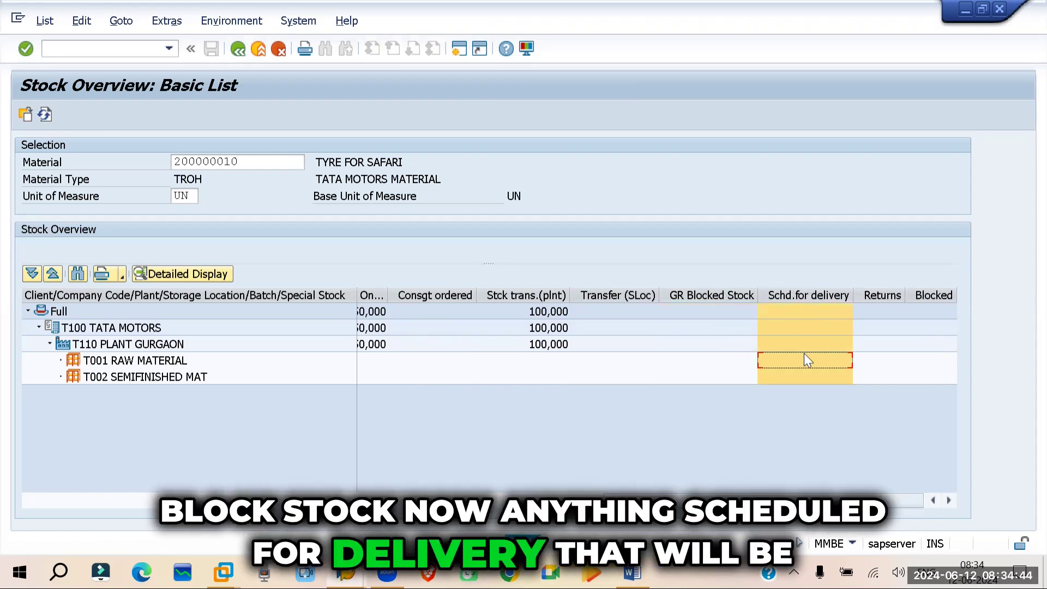
{"action": "left_click", "coordinate": [875, 295]}
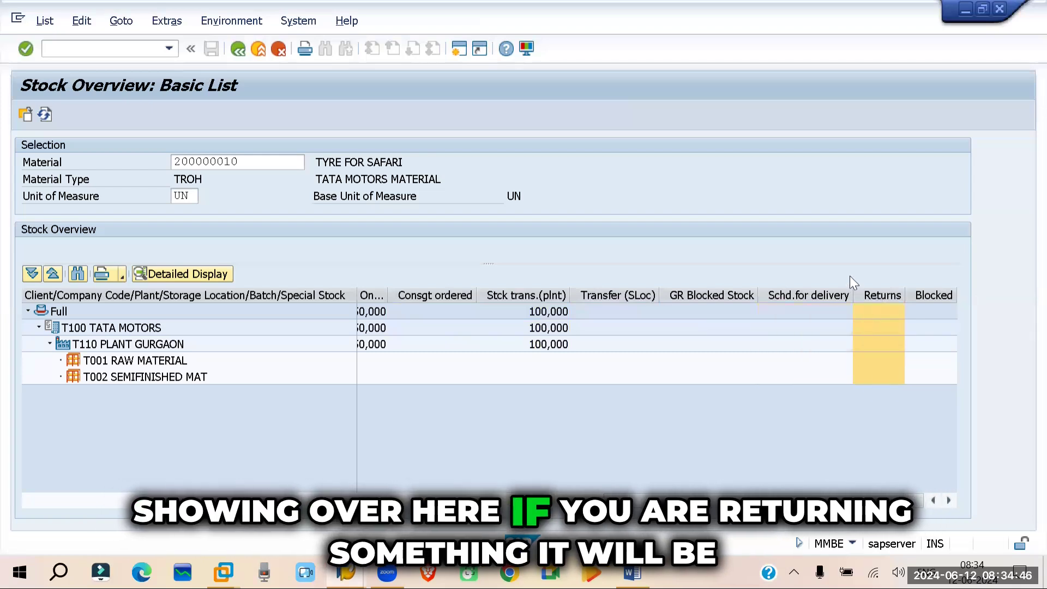
{"action": "left_click", "coordinate": [937, 295]}
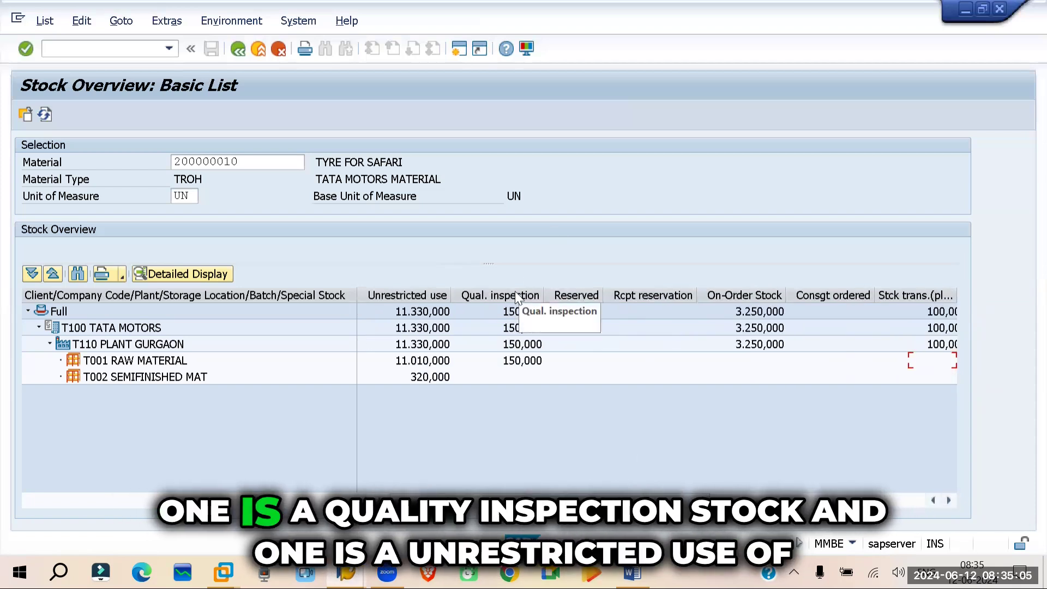
Compare the Qual. inspection column with the Unrestricted use column, focusing on T001 RAW MATERIAL
{"action": "left_click", "coordinate": [517, 295]}
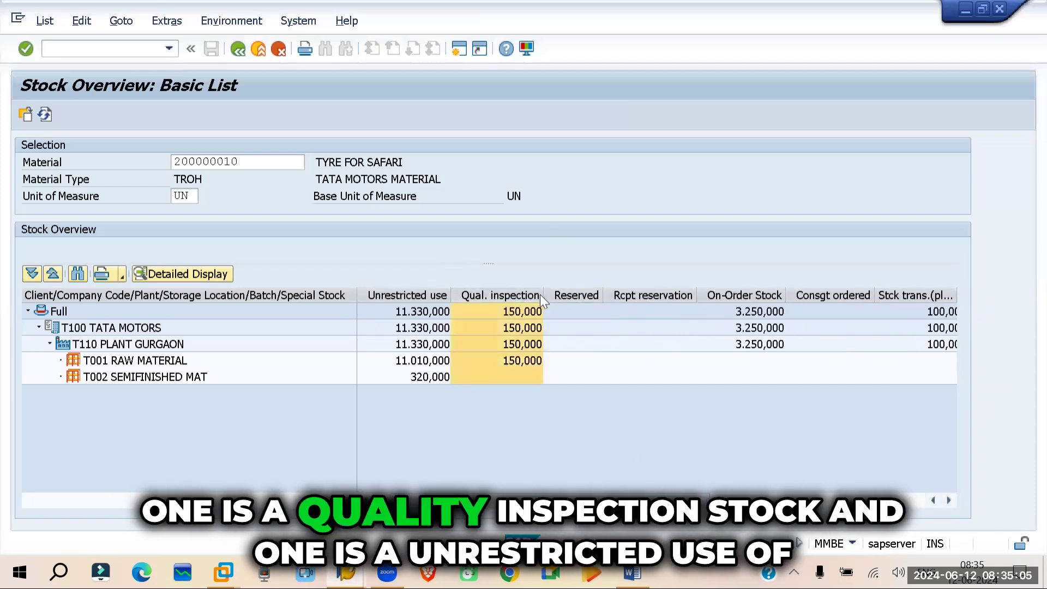
{"action": "left_click", "coordinate": [390, 293]}
{"action": "left_click", "coordinate": [426, 362]}
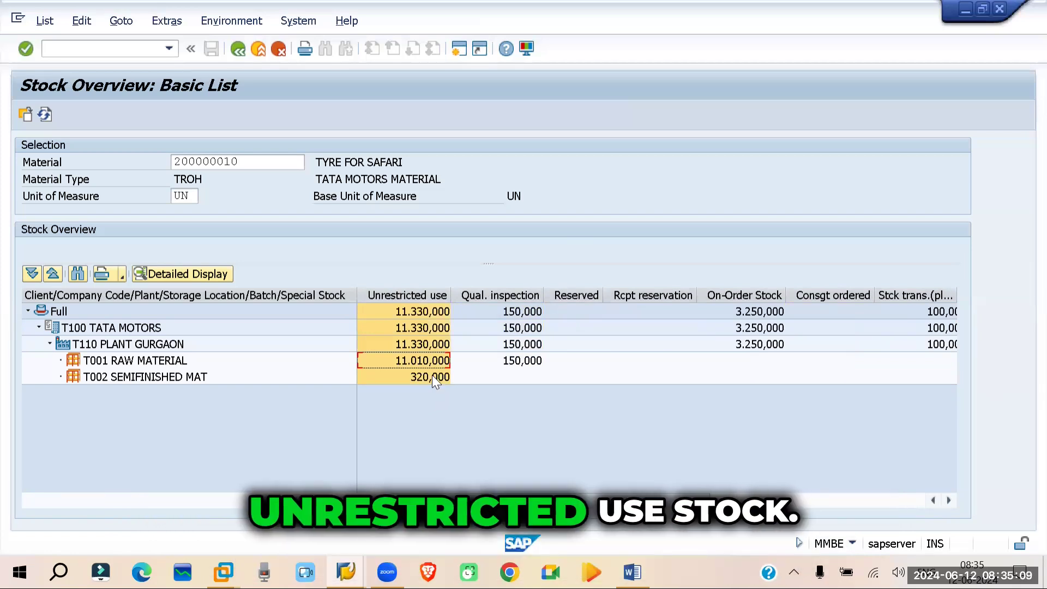
{"action": "left_click", "coordinate": [484, 428]}
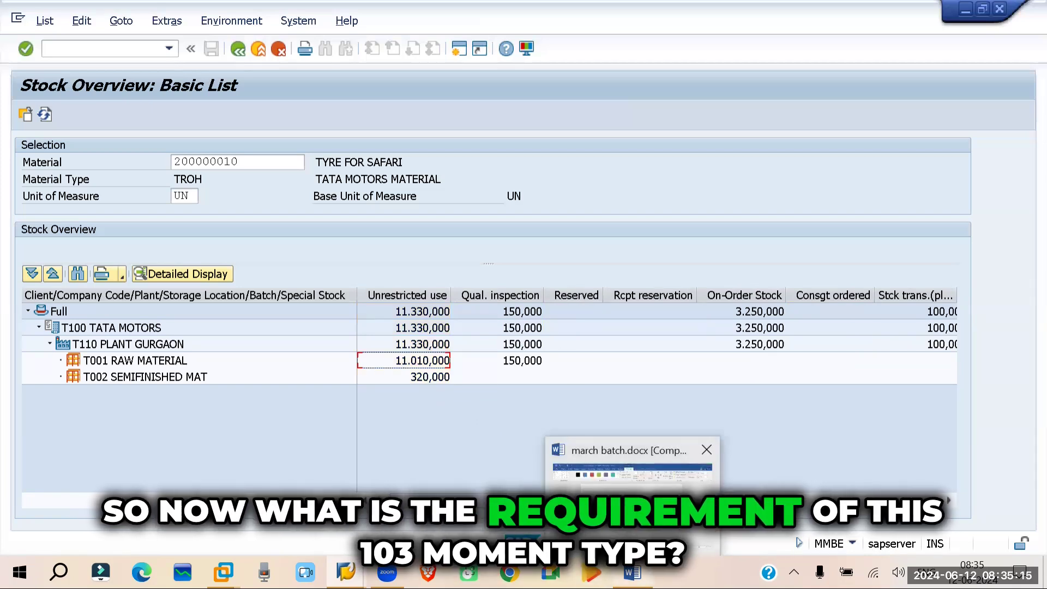
Switch to the march batch.docx Word document to study the store, supplier and quality inspection diagram, and return to the stock overview
{"action": "left_click", "coordinate": [632, 572]}
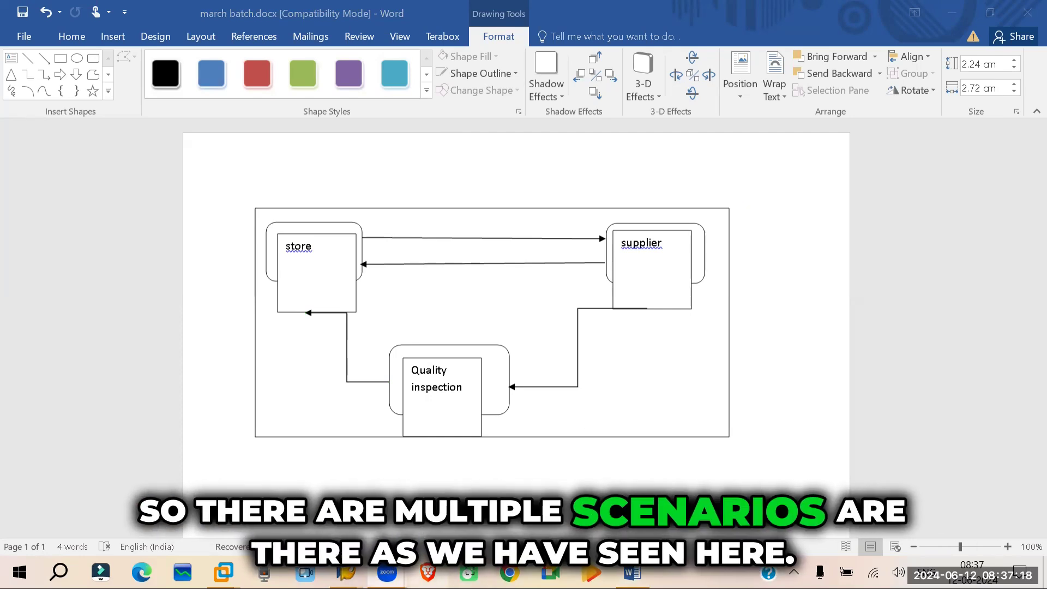
{"action": "mouse_move", "coordinate": [264, 572]}
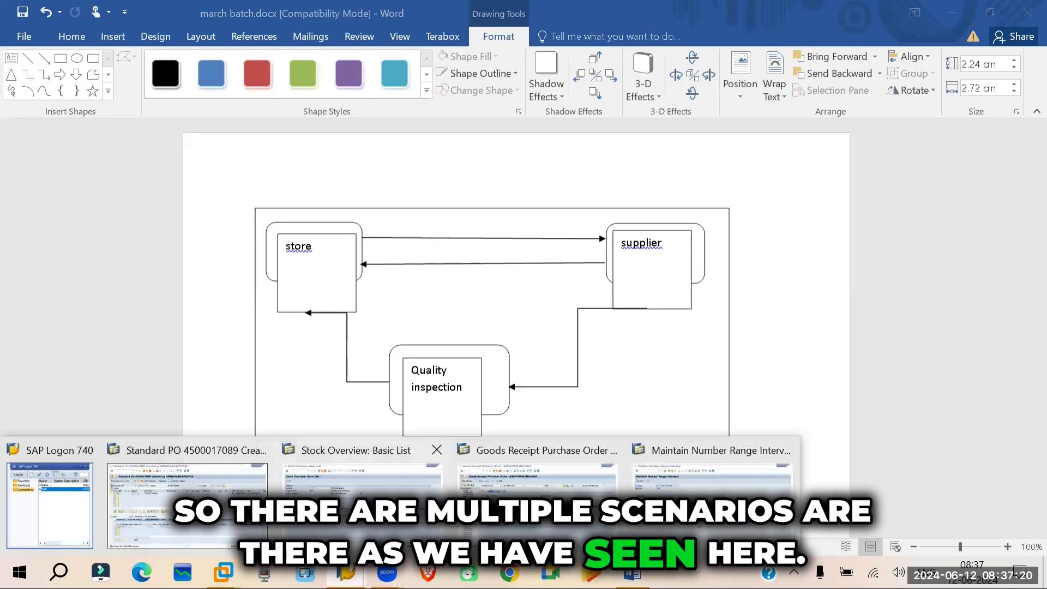
{"action": "left_click", "coordinate": [371, 475]}
{"action": "left_click", "coordinate": [439, 361]}
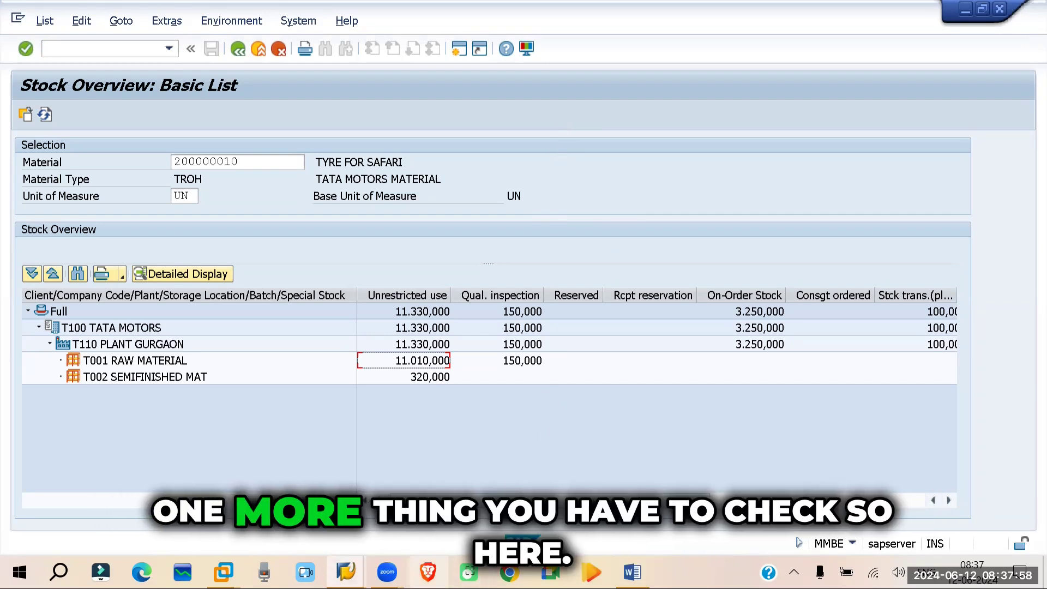
Switch to the goods receipt window and change the transaction from Goods Receipt to Display for material documents
{"action": "left_click", "coordinate": [346, 573]}
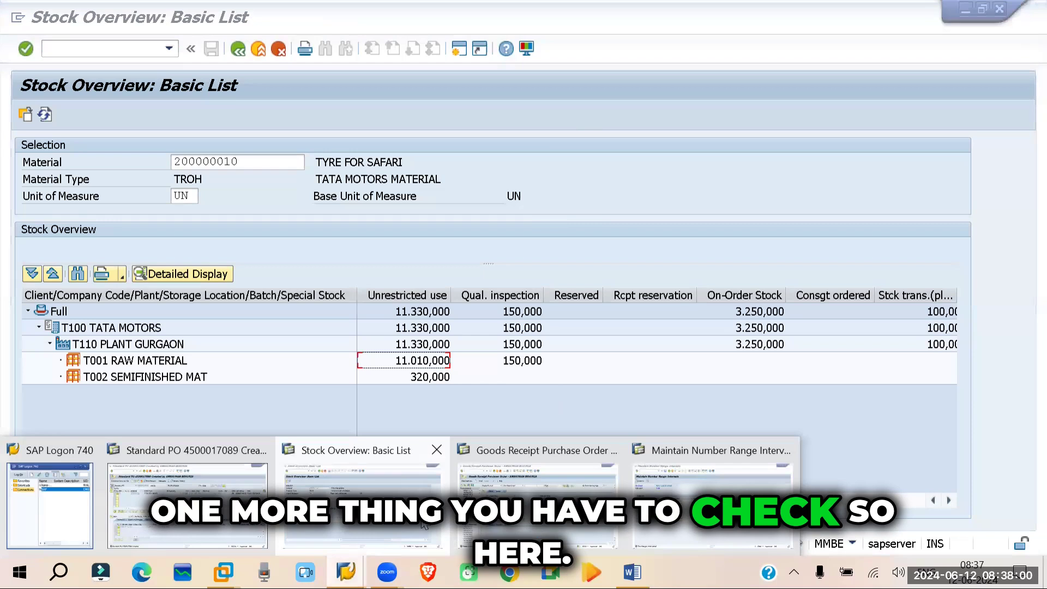
{"action": "left_click", "coordinate": [537, 491]}
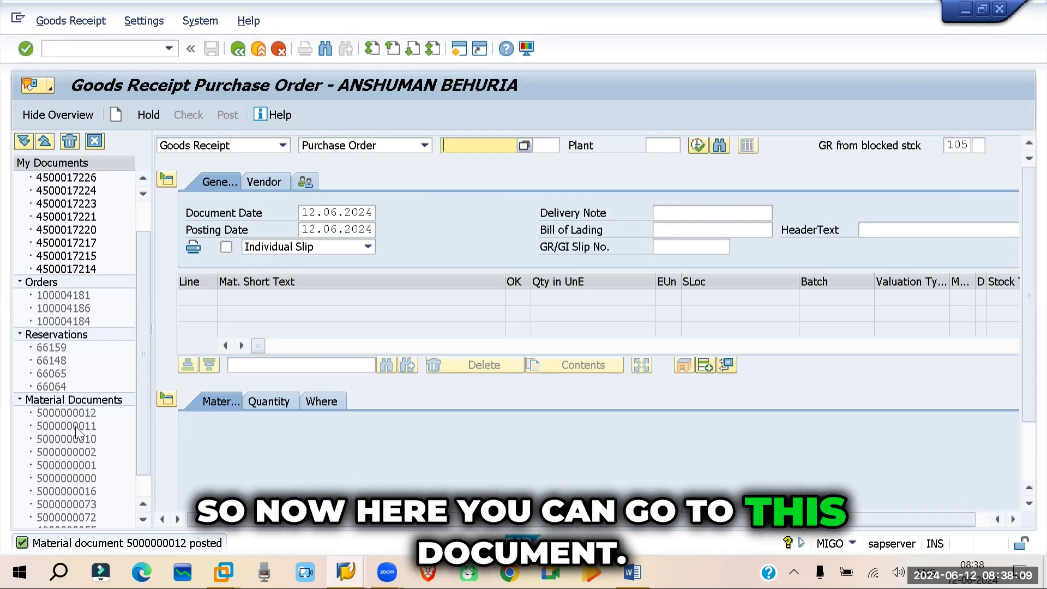
{"action": "left_click", "coordinate": [76, 425]}
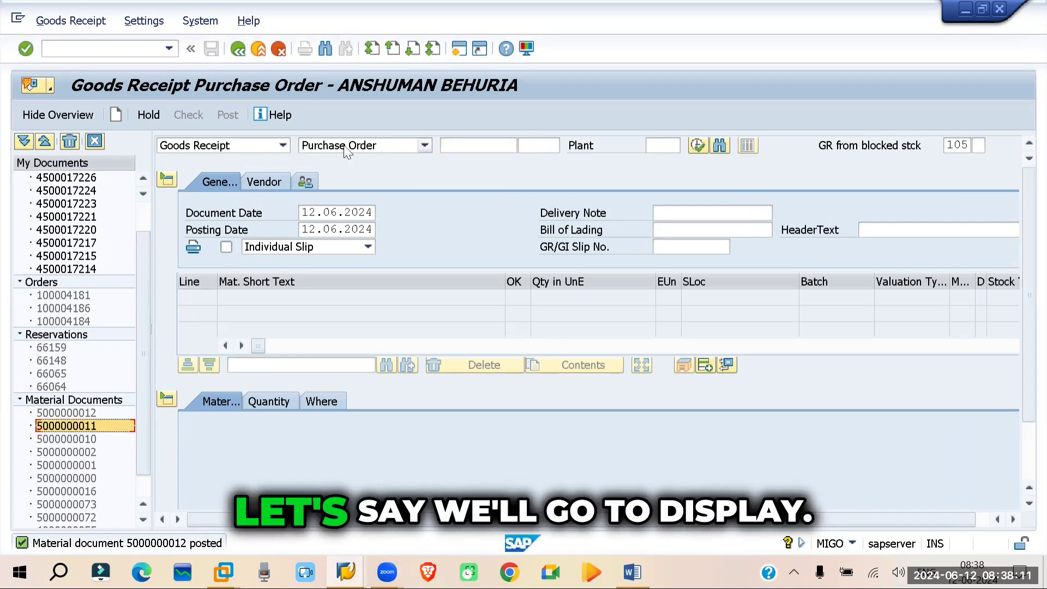
{"action": "left_click", "coordinate": [283, 146]}
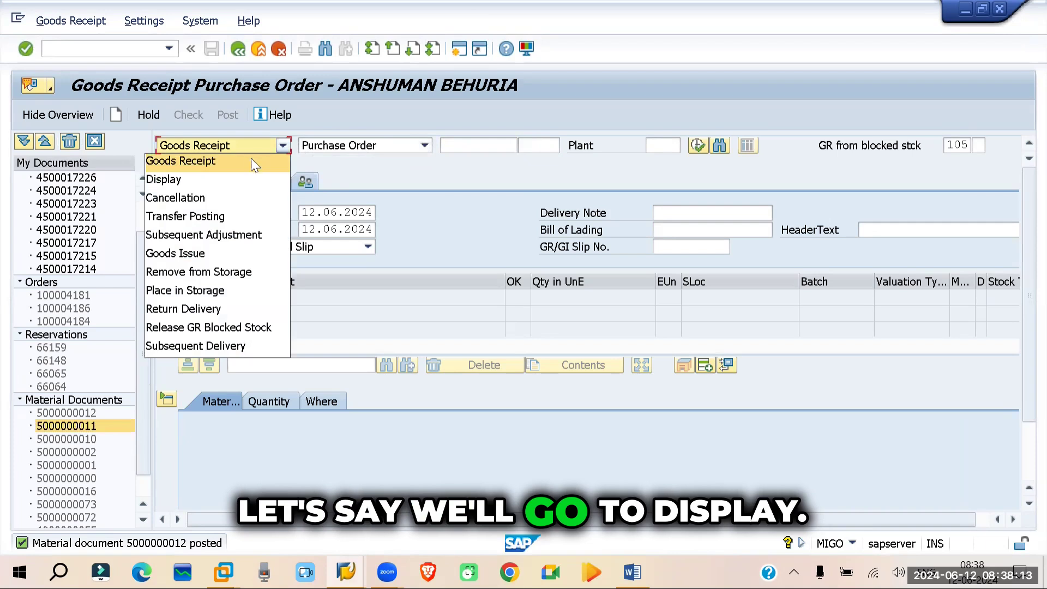
{"action": "left_click", "coordinate": [203, 180]}
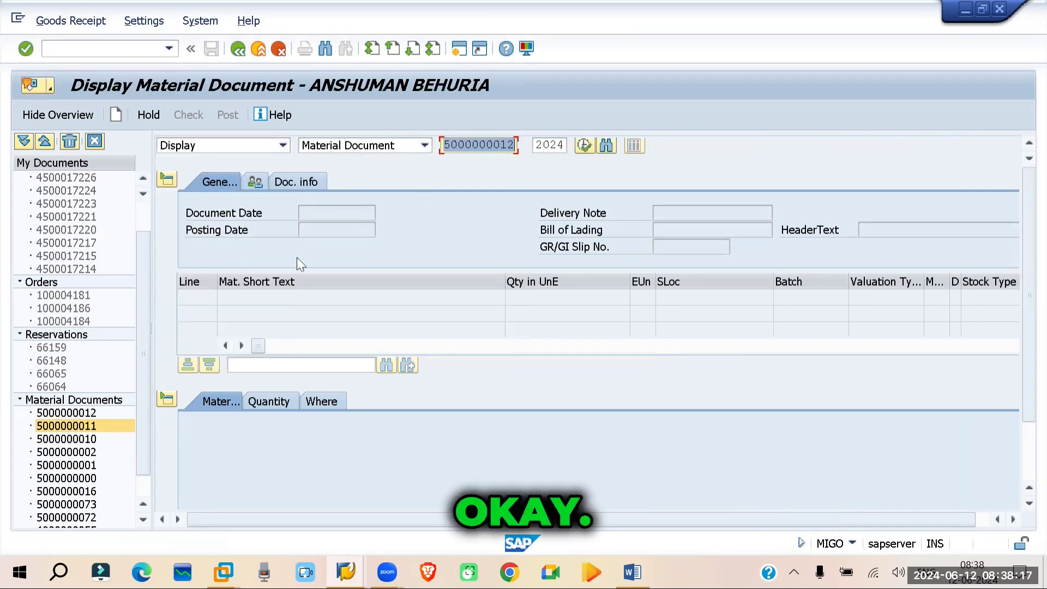
{"action": "double_click", "coordinate": [92, 424]}
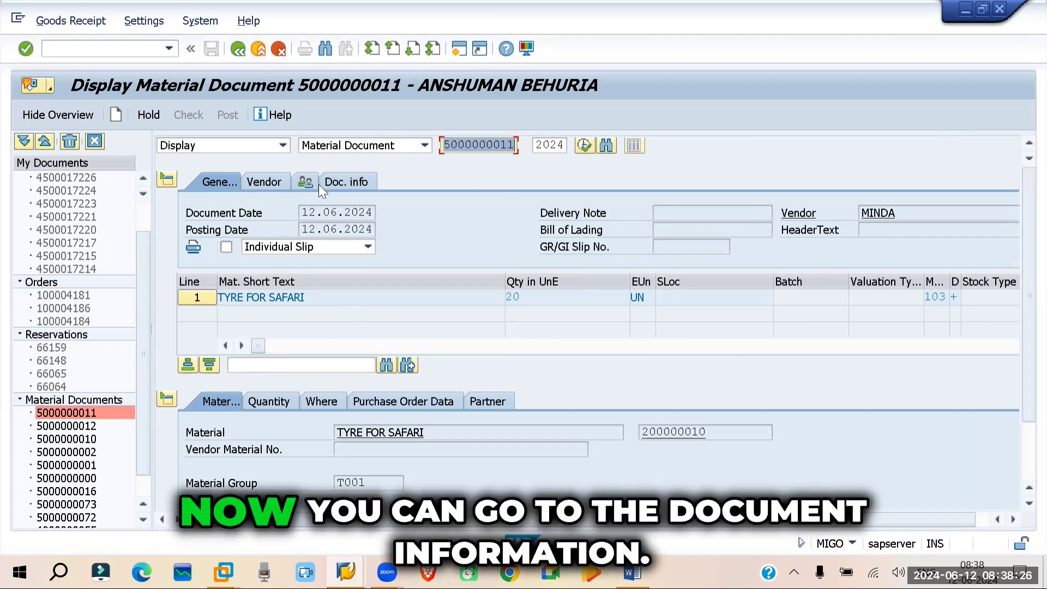
{"action": "left_click", "coordinate": [345, 184]}
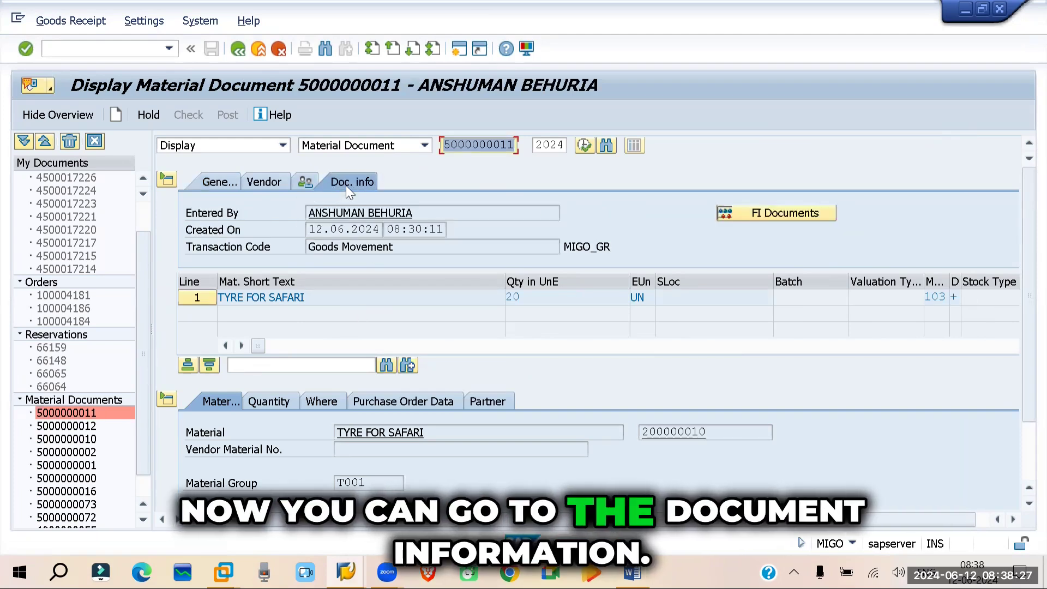
{"action": "left_click", "coordinate": [796, 213]}
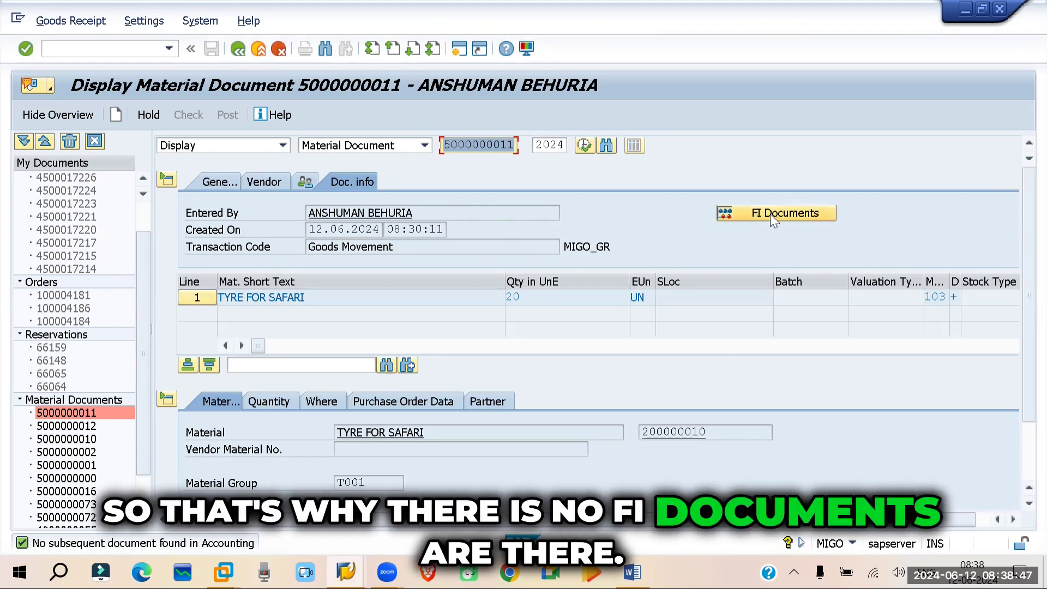
{"action": "left_click", "coordinate": [507, 146]}
{"action": "key", "text": "Right"}
{"action": "key", "text": "BackSpace"}
{"action": "type", "text": "2"}
{"action": "key", "text": "Return"}
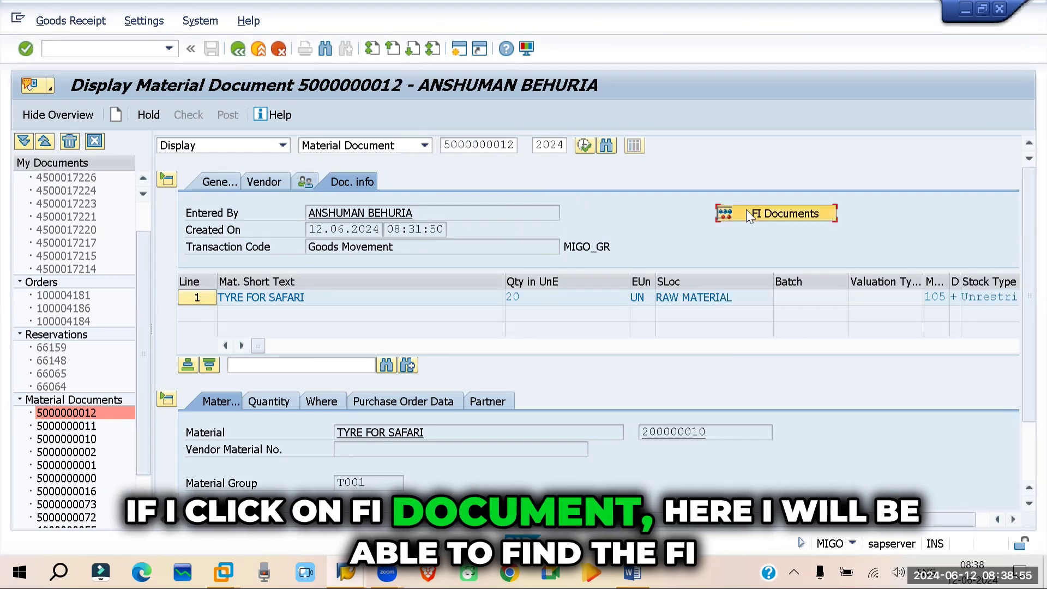
{"action": "left_click", "coordinate": [746, 212]}
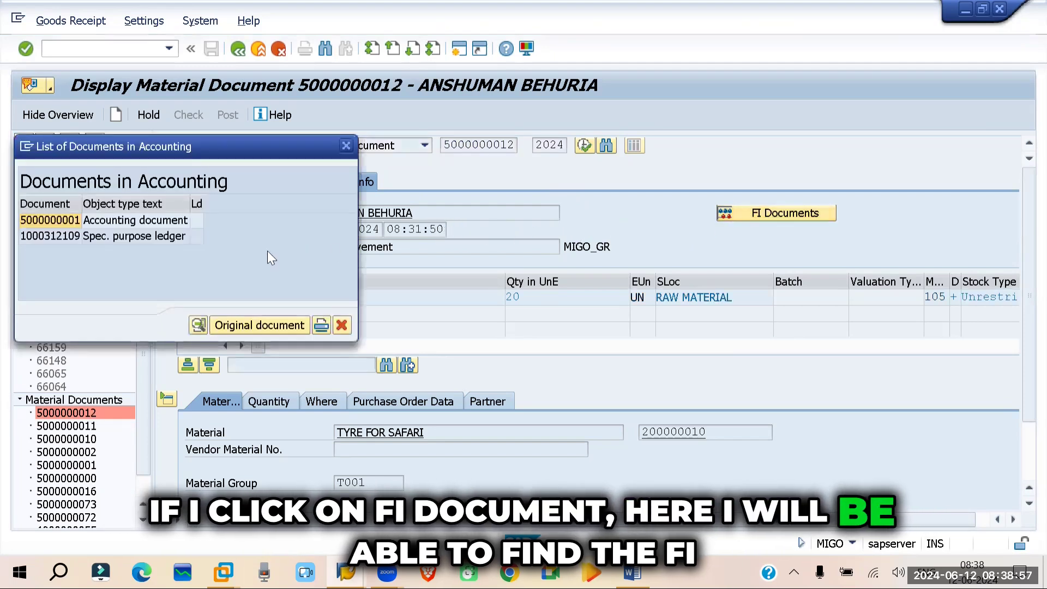
Open the accounting document of the 105 receipt, examine its Inventory - Raw Mate line item and leave the document
{"action": "double_click", "coordinate": [60, 218]}
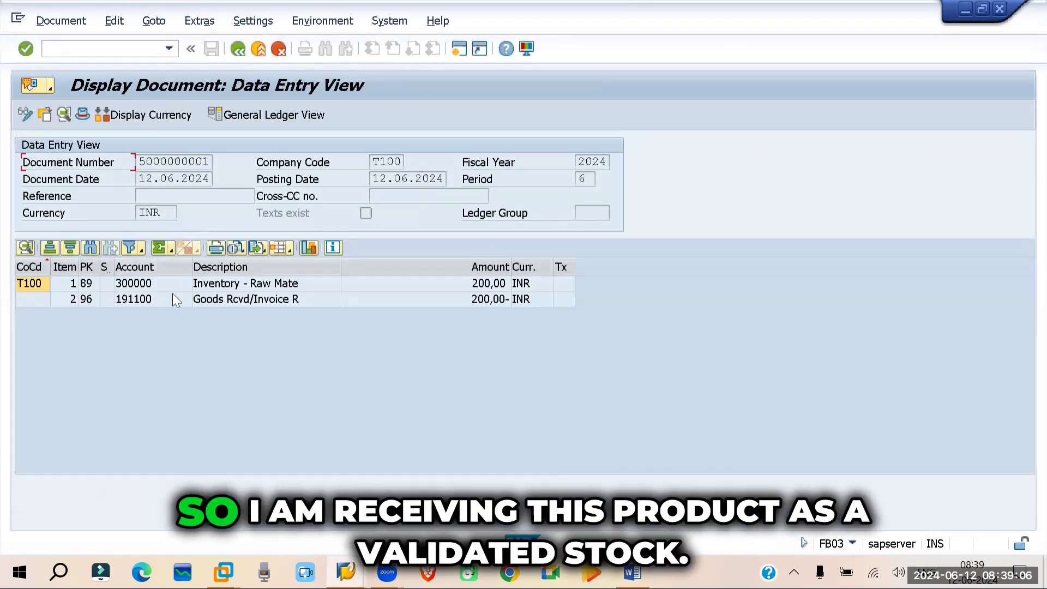
{"action": "left_click", "coordinate": [175, 284]}
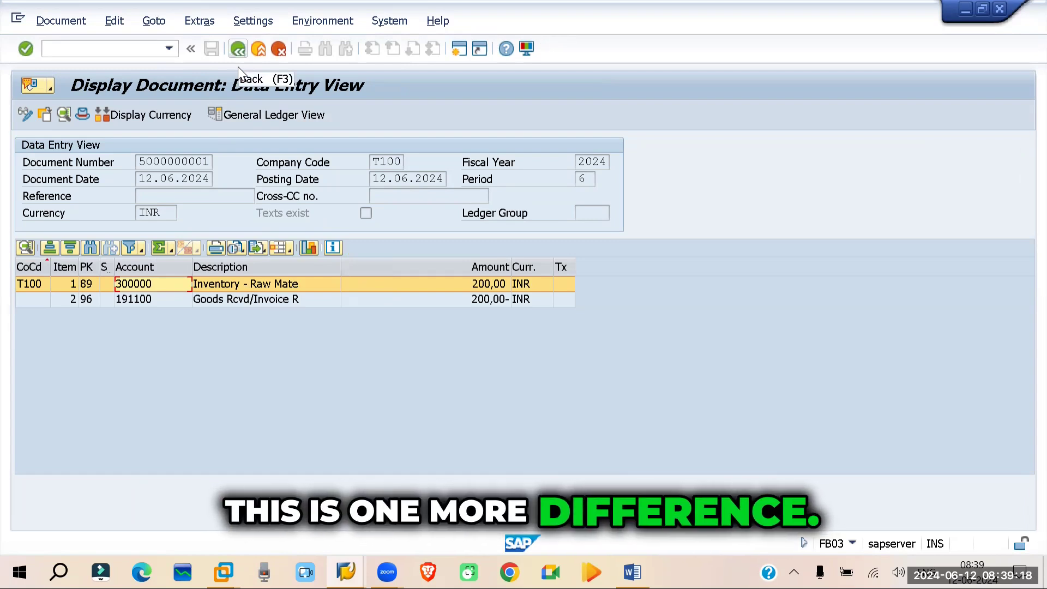
{"action": "left_click", "coordinate": [238, 50]}
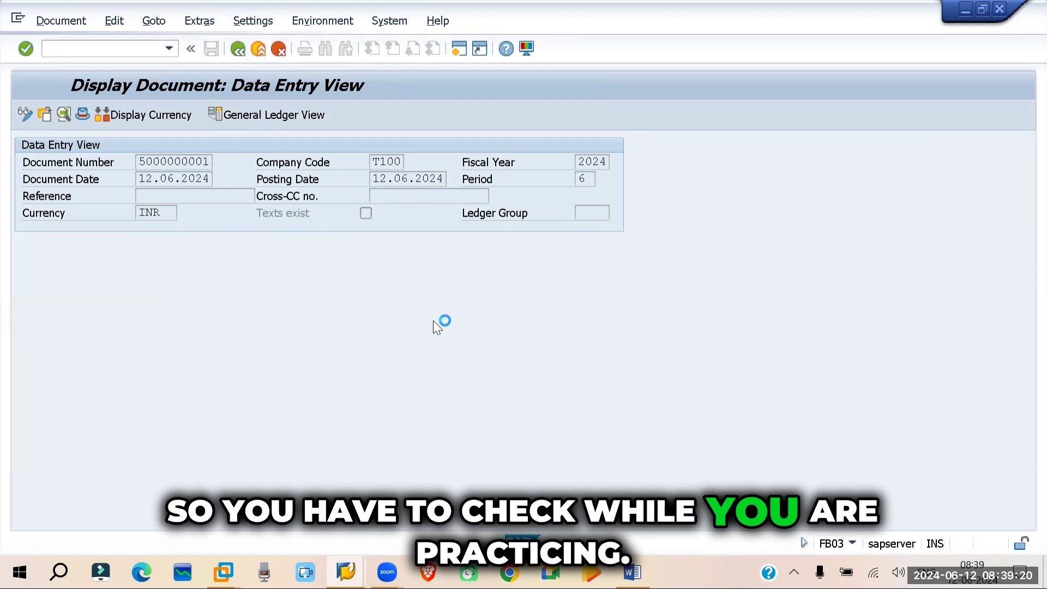